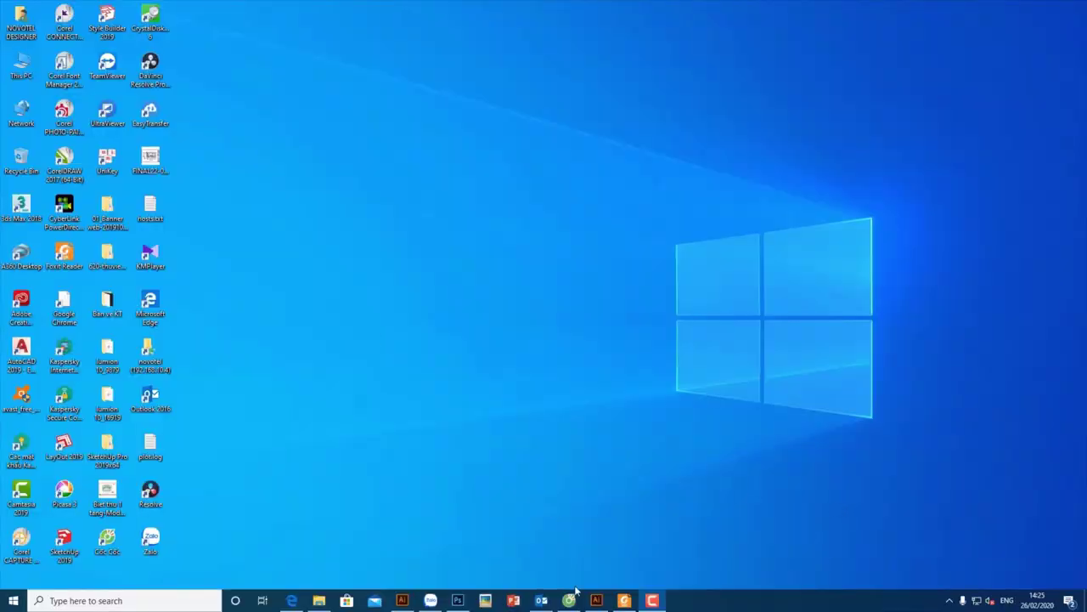
Step: Bring up the elephant drawing in Illustrator and zoom in on the black elephant
left_click(597, 600)
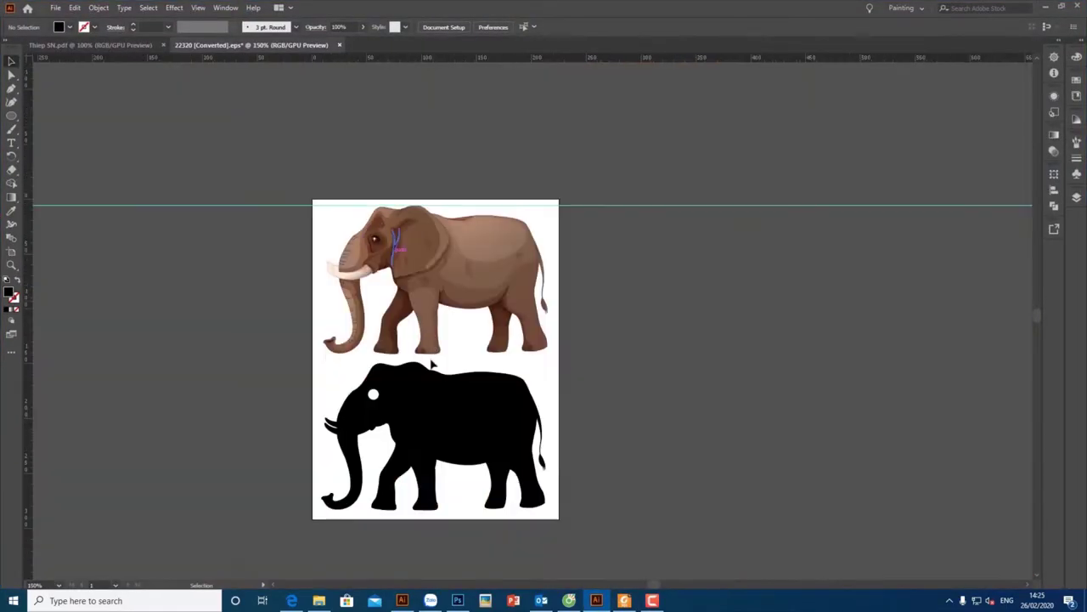
scroll(213, 316, "up", 3, "alt")
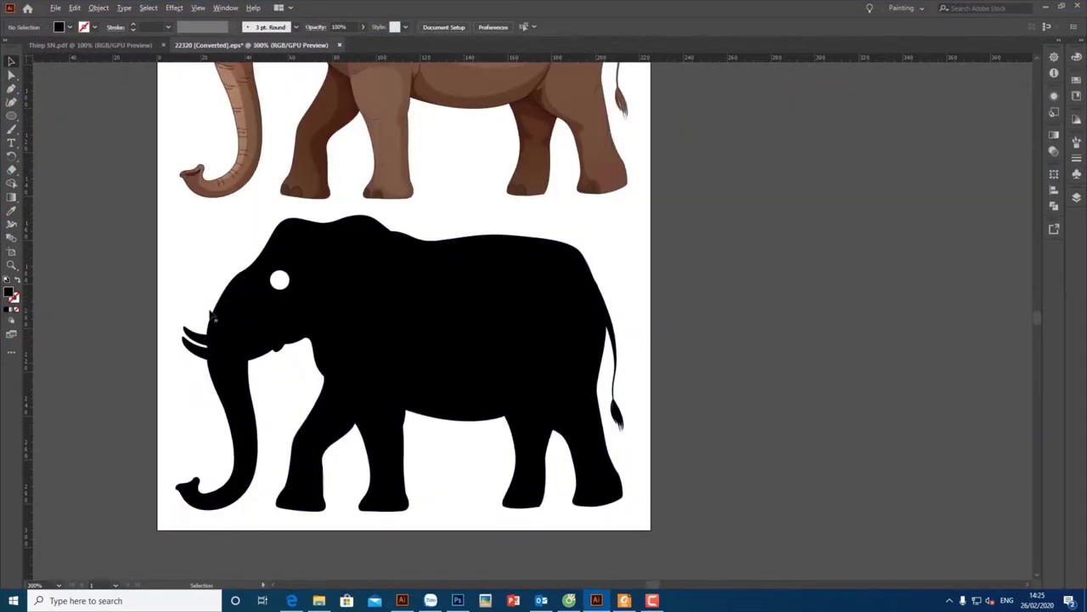
scroll(459, 208, "up", 5, "alt")
scroll(432, 255, "up", 5, "alt")
Step: Delete the surplus anchor points along the elephant's back with the Delete Anchor Point tool
key("minus")
left_click(381, 258)
key("Return")
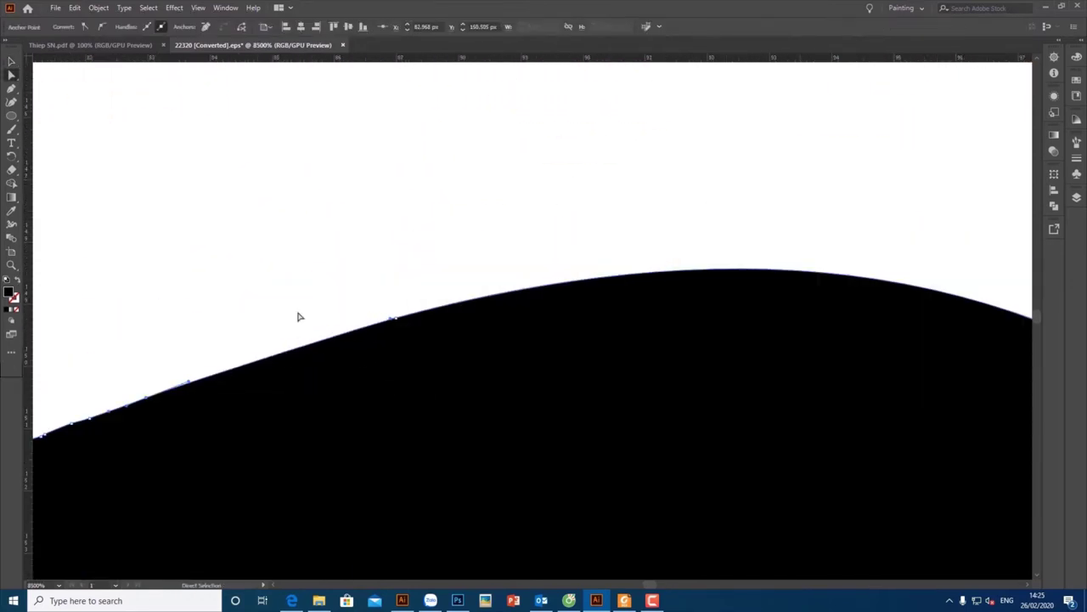
scroll(255, 365, "up", 1, "alt")
scroll(204, 406, "up", 1, "alt")
key("minus")
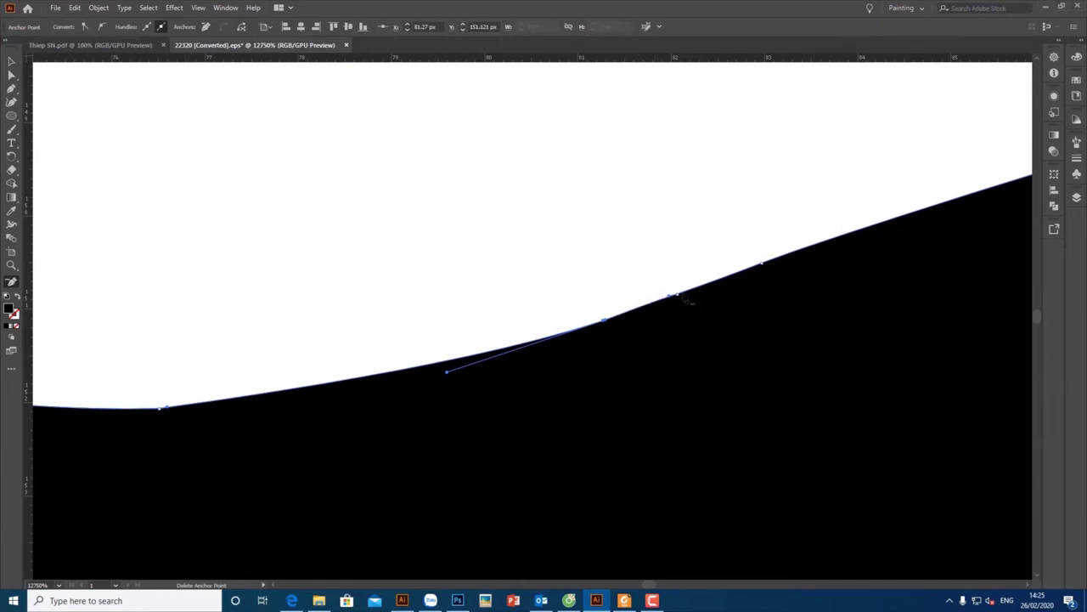
scroll(280, 354, "down", 10, "alt")
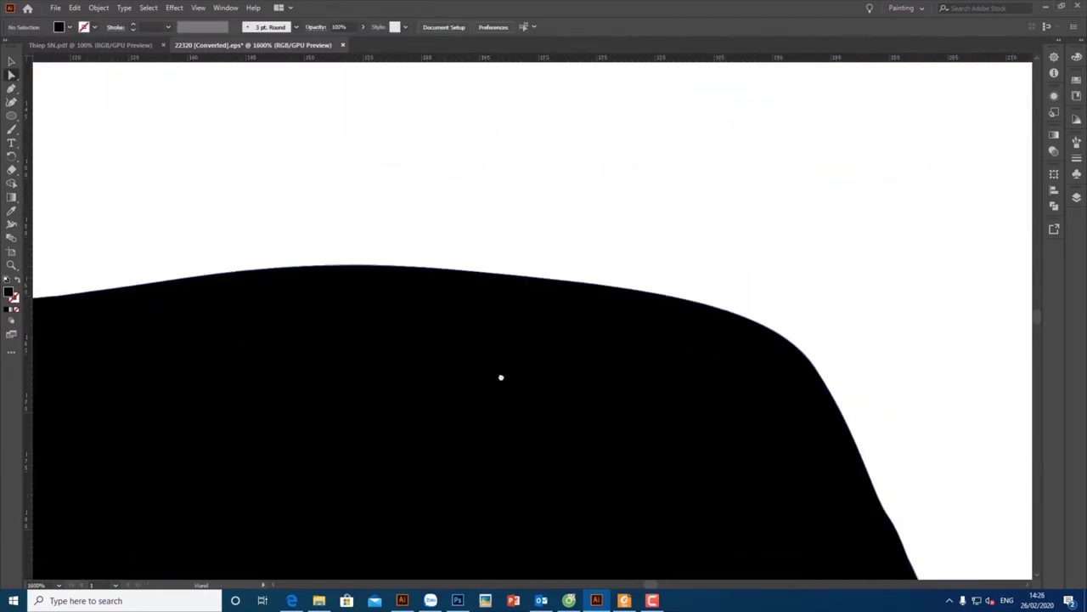
scroll(500, 376, "up", 3, "alt")
scroll(530, 286, "up", 2, "alt")
key("minus")
left_click(523, 276)
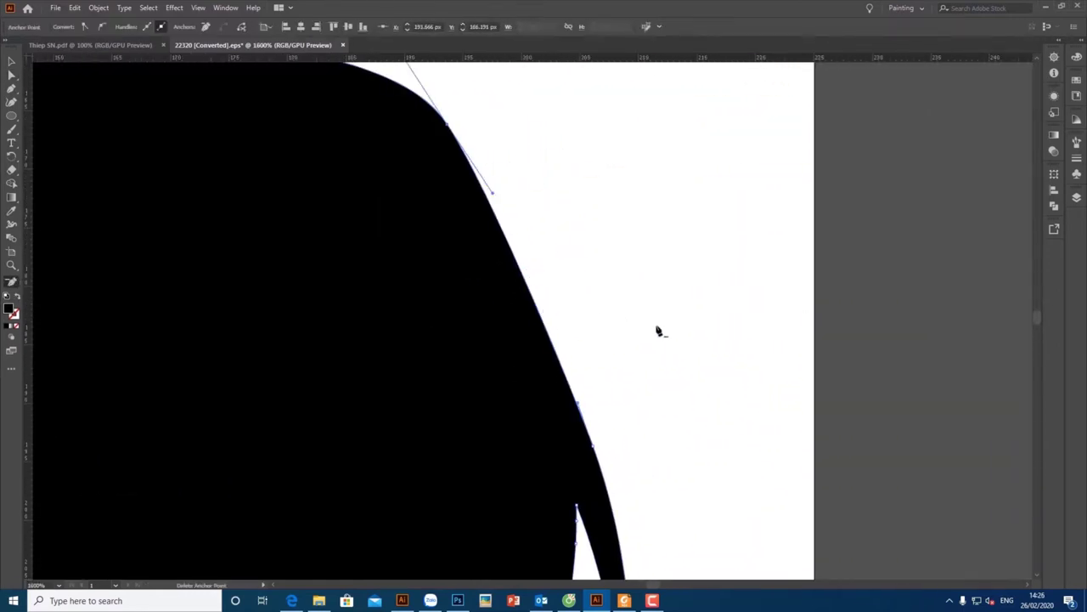
Step: Select the tail path with Direct Selection to reveal its anchor points
key("a")
scroll(660, 331, "down", 3, "alt")
scroll(690, 340, "down", 2, "alt")
scroll(688, 384, "up", 3, "alt")
scroll(731, 331, "up", 1, "alt")
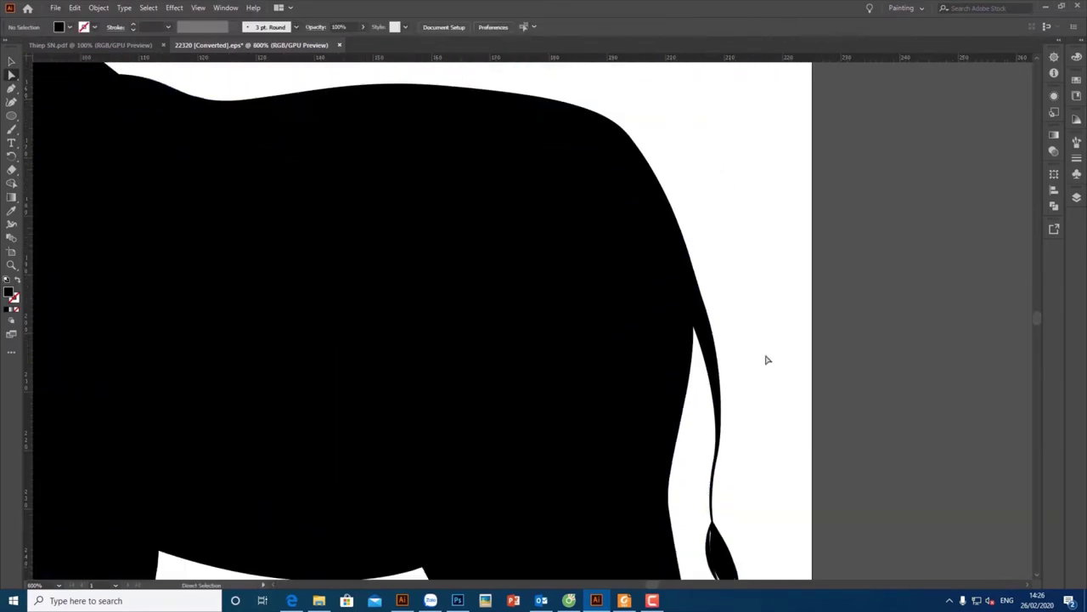
left_click(716, 544)
scroll(716, 544, "up", 2, "alt")
scroll(668, 399, "up", 2, "alt")
scroll(646, 340, "up", 1, "alt")
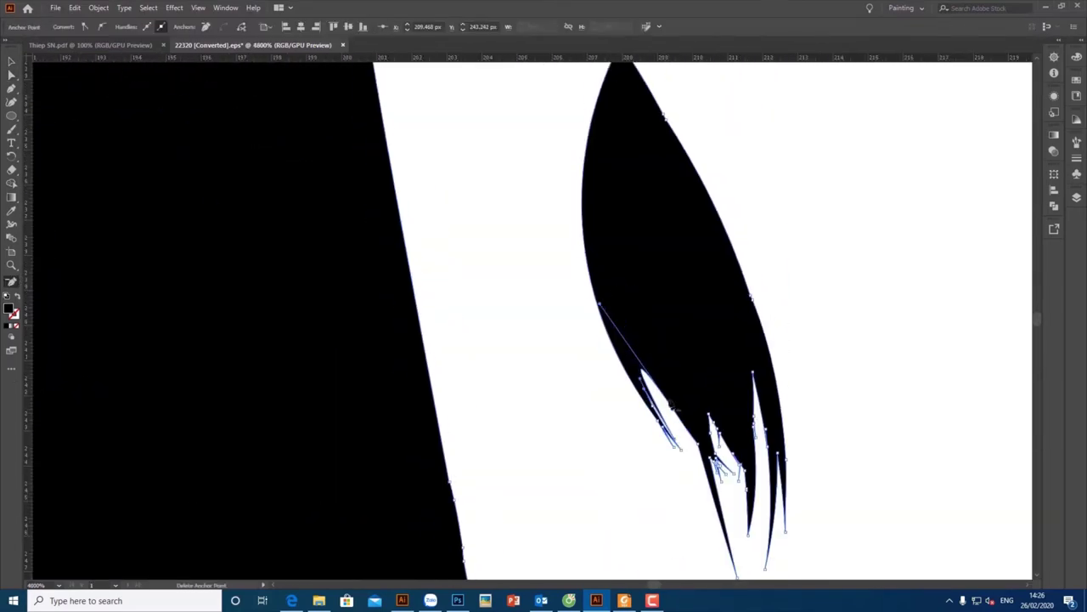
key("p")
scroll(680, 350, "down", 1, "alt")
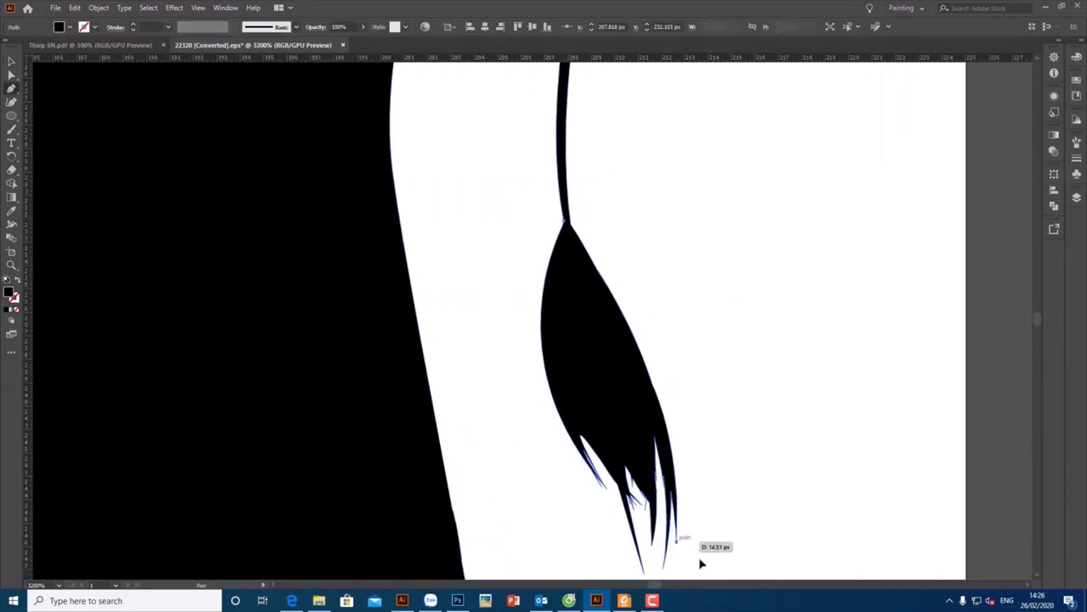
Step: Redraw the tail tip and stem with curved pen anchors and reshape the tail stroke
left_click_drag(677, 546, 739, 422, "alt")
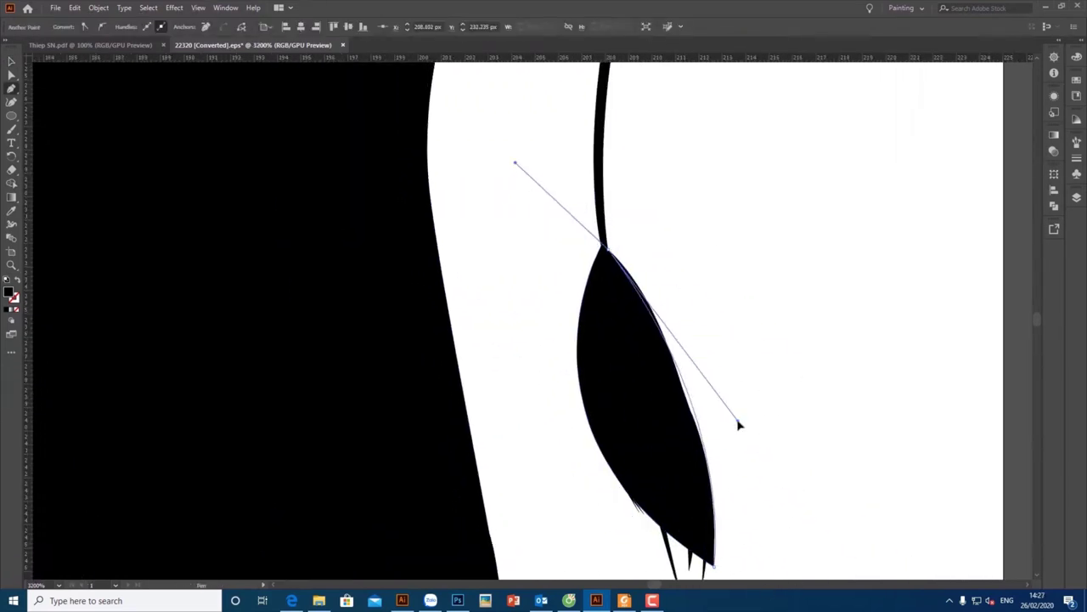
scroll(740, 422, "down", 2, "alt")
scroll(559, 165, "up", 1, "alt")
left_click_drag(536, 182, 661, 261)
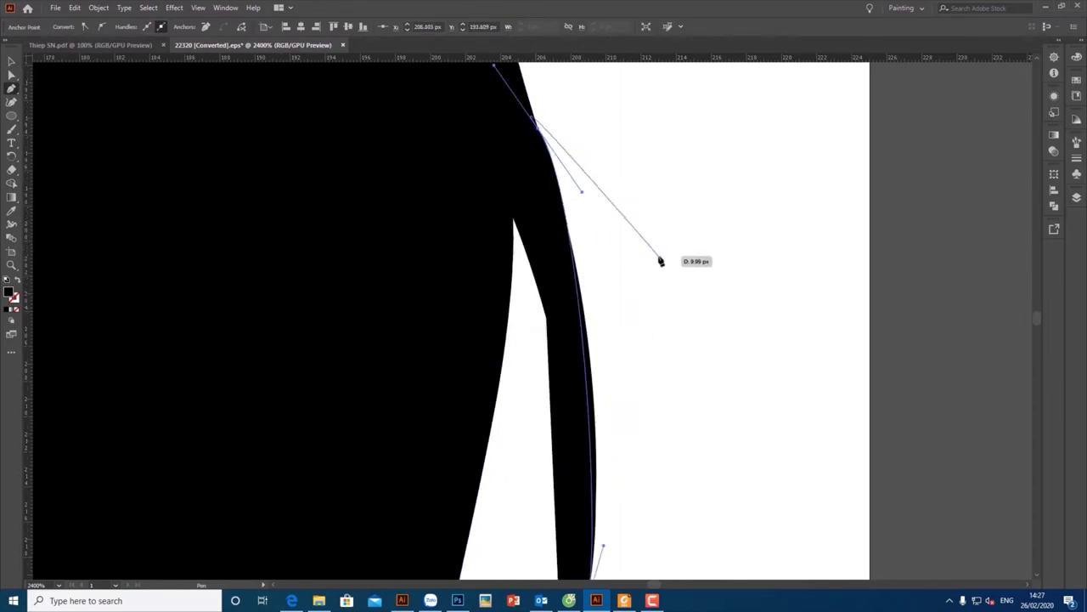
left_click_drag(584, 204, 518, 230)
scroll(568, 361, "down", 1, "alt")
mouse_move(568, 361)
left_mouse_down()
mouse_move(569, 453)
mouse_move(631, 456)
left_mouse_up()
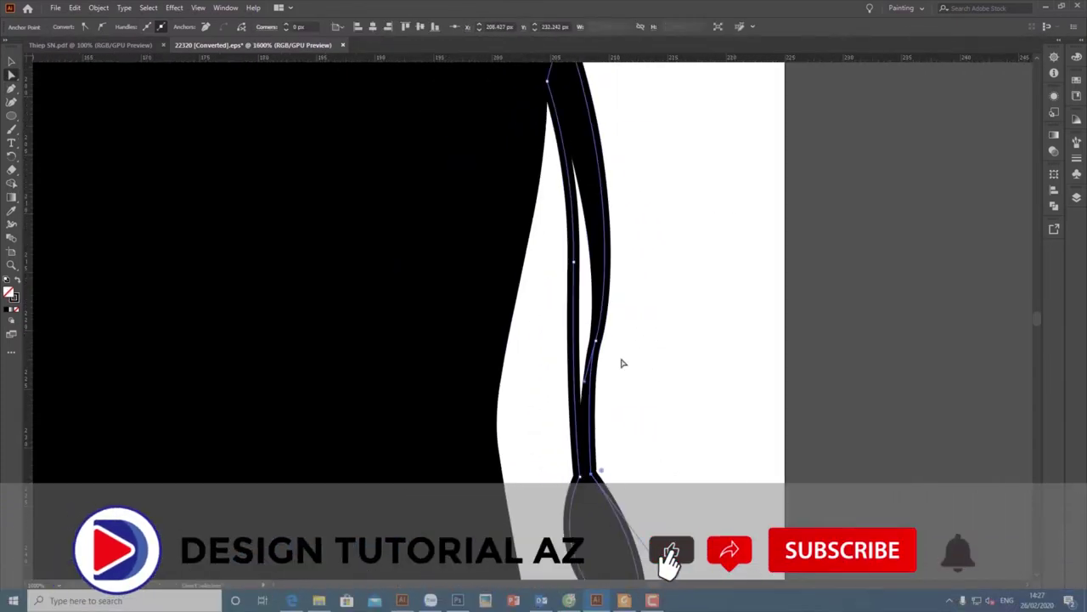
left_click(582, 302)
left_click(578, 288)
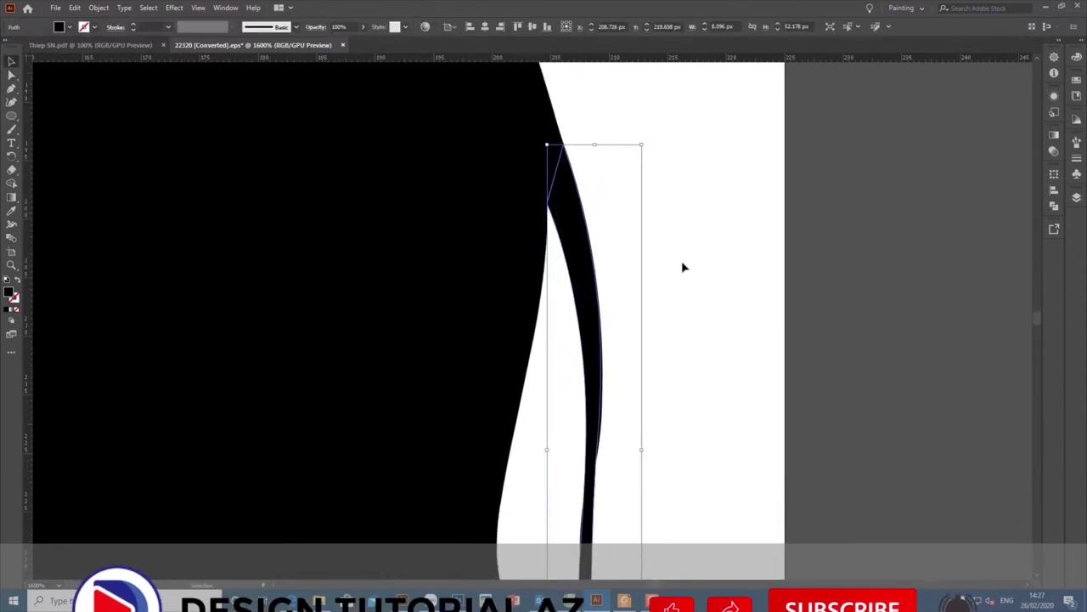
left_click(685, 266)
left_click_drag(598, 316, 583, 449)
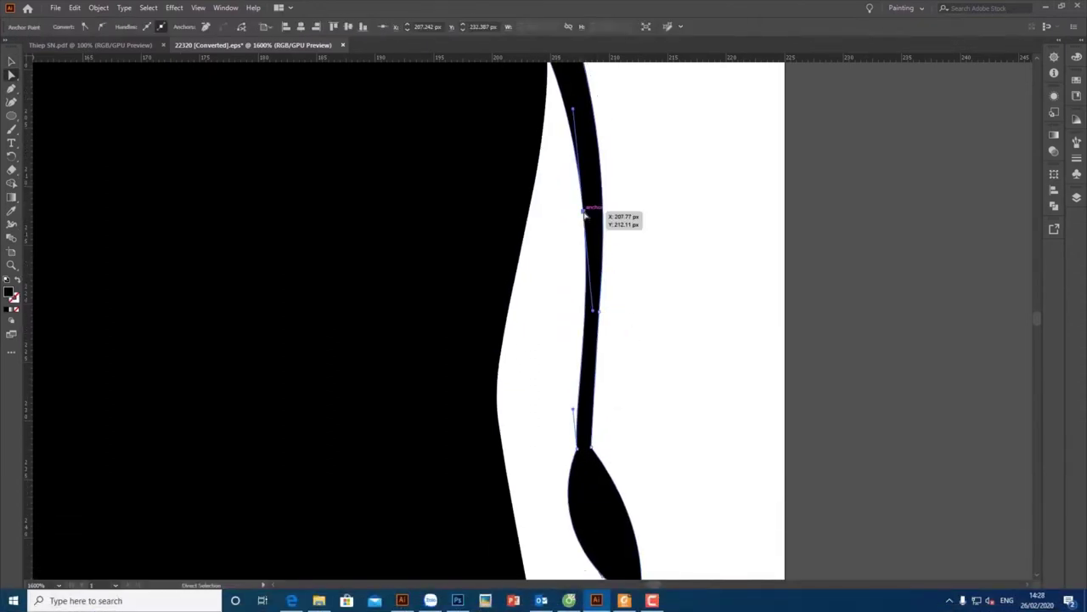
Step: Merge the tail stem and tuft into one shape with Pathfinder Unite
key("v")
left_click_drag(736, 425, 614, 369)
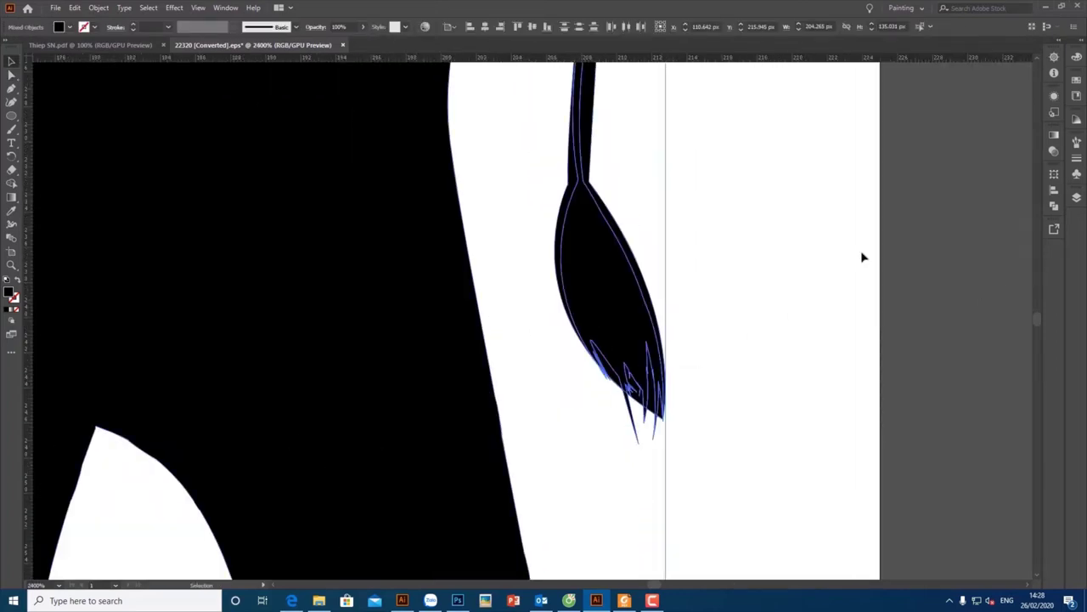
key("ctrl+shift+F9")
left_click(925, 230)
scroll(672, 413, "up", 2, "alt")
Step: Erase the jagged spikes from the tail tuft and pull its tip anchor down into a smooth point
key("a")
scroll(716, 508, "up", 1, "alt")
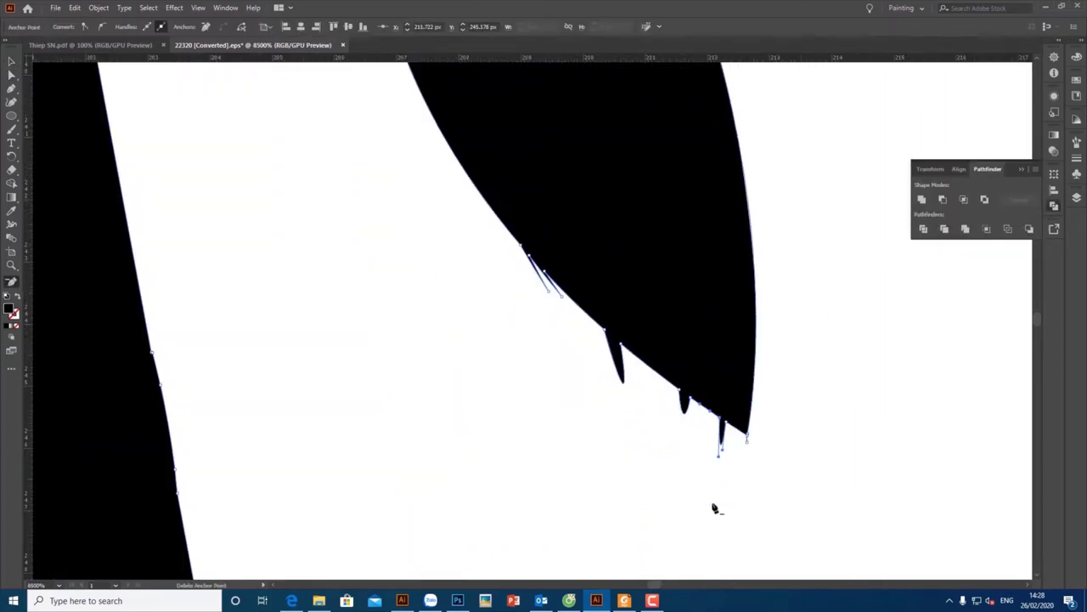
scroll(775, 433, "down", 2, "alt")
scroll(498, 279, "down", 3, "alt")
left_click_drag(716, 437, 420, 263)
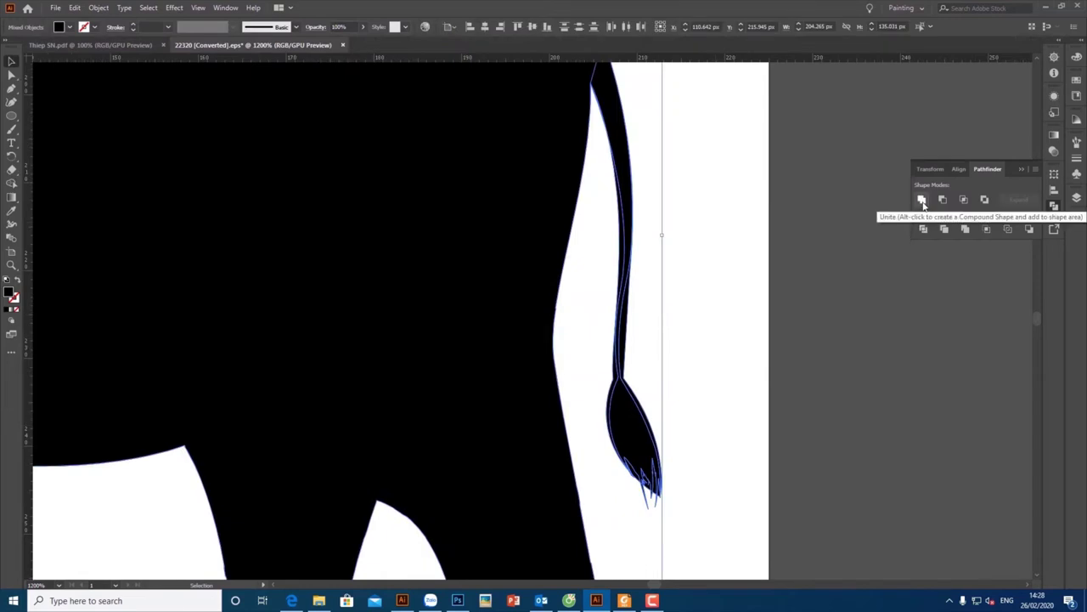
scroll(515, 344, "up", 4, "alt")
mouse_move(515, 344)
left_mouse_down()
mouse_move(556, 364)
mouse_move(535, 306)
left_mouse_up()
left_click_drag(457, 235, 465, 246)
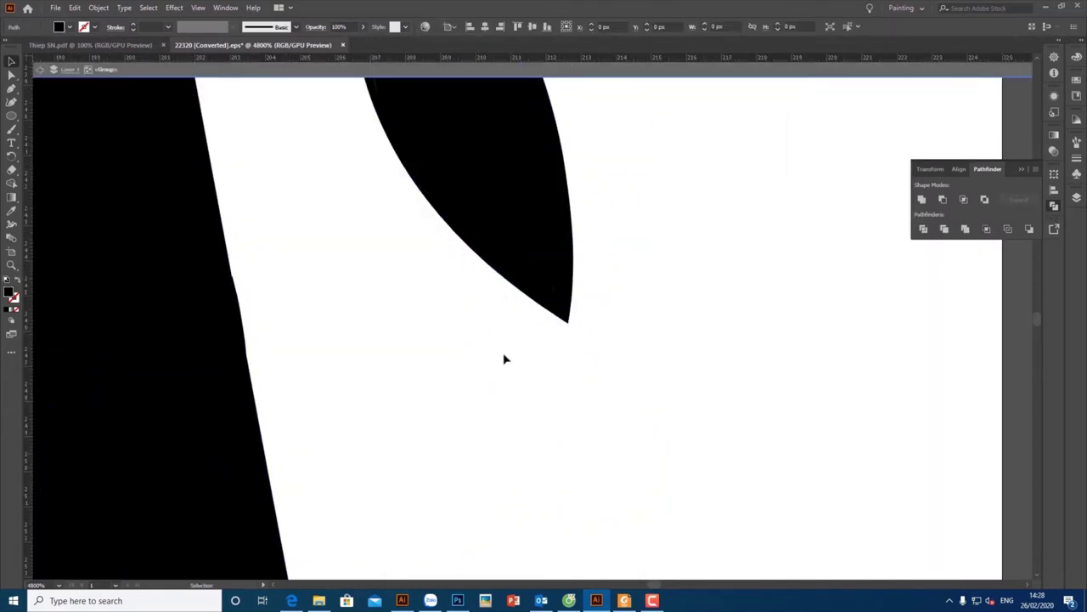
scroll(617, 327, "down", 2, "alt")
left_click(704, 402)
scroll(704, 403, "up", 3)
scroll(572, 403, "down", 2, "alt")
key("a")
mouse_move(527, 364)
left_mouse_down()
mouse_move(547, 437)
mouse_move(527, 389)
left_mouse_up()
scroll(527, 389, "down", 3, "alt")
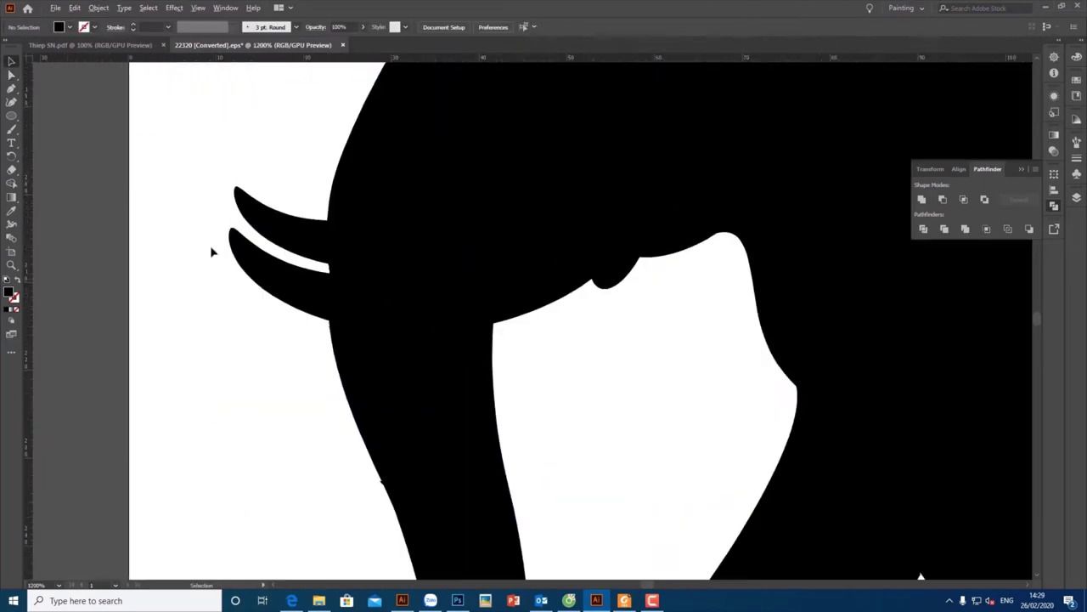
Step: Fit the whole artboard in view to check the finished black silhouette
key("ctrl+0")
scroll(265, 364, "up", 5, "alt")
scroll(396, 437, "down", 4, "alt")
scroll(401, 442, "up", 2, "alt")
scroll(549, 362, "down", 4, "alt")
scroll(565, 289, "up", 2, "alt")
scroll(508, 375, "down", 2, "alt")
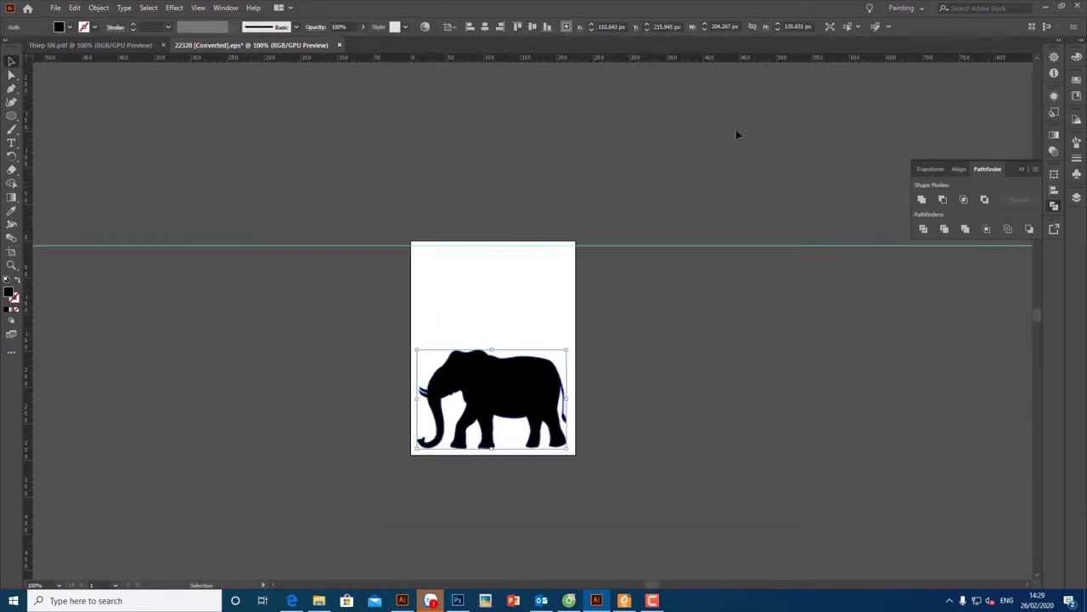
Step: Switch the document units to millimetres in Document Setup
left_click(444, 26)
scroll(485, 209, "up", 2)
key("Return")
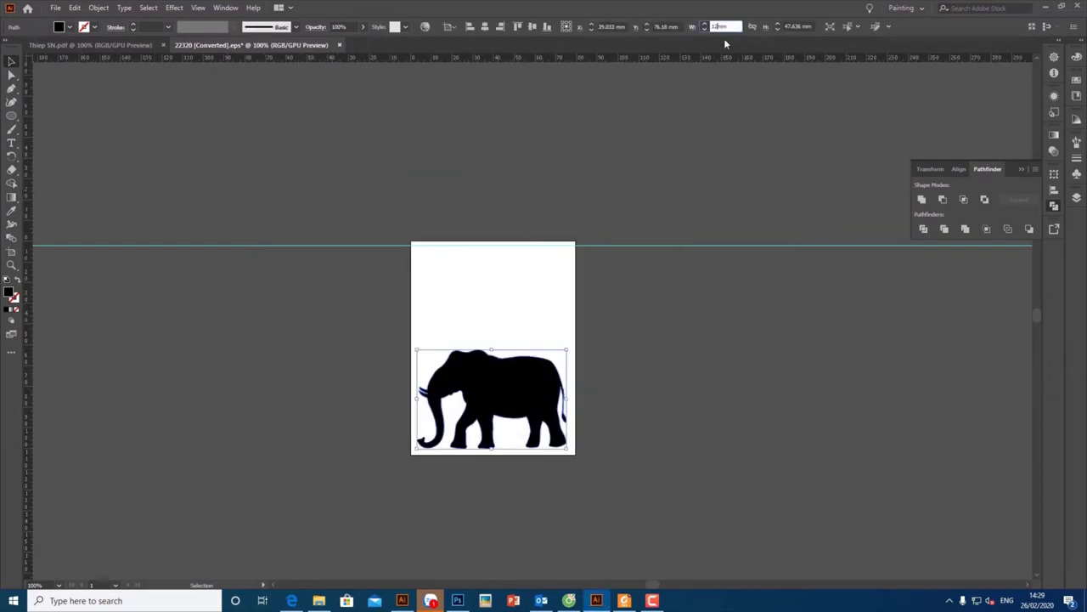
type("200")
key("Return")
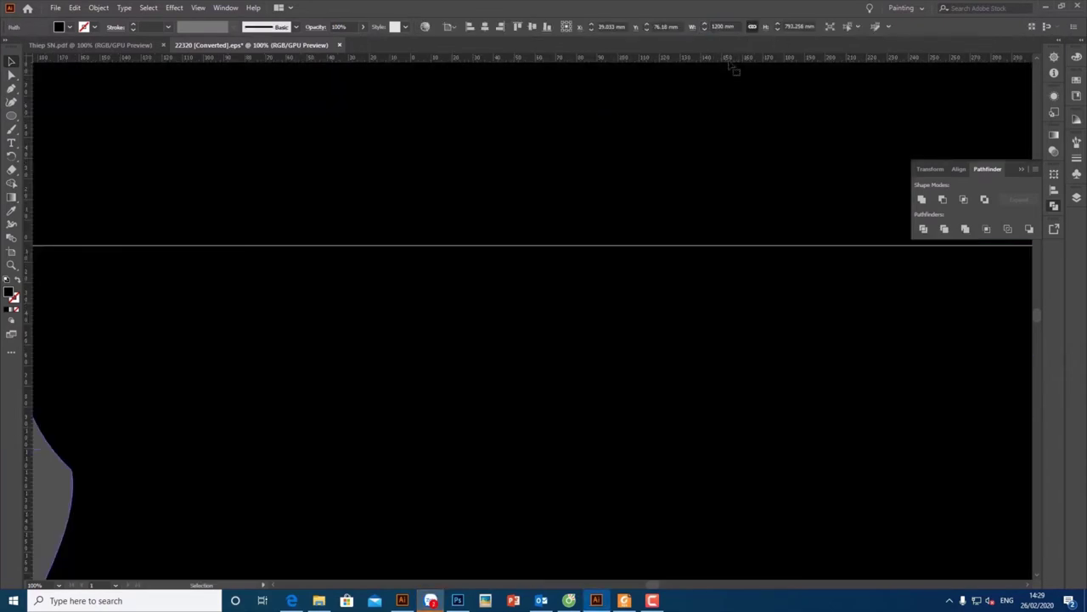
scroll(733, 242, "down", 5, "alt")
Step: Move the elephant down-left and set its height to 1200 mm
left_click(874, 377)
scroll(874, 376, "up", 2, "alt")
scroll(581, 203, "down", 2, "alt")
mouse_move(580, 202)
left_mouse_down()
mouse_move(600, 223)
mouse_move(510, 328)
left_mouse_up()
left_click(797, 26)
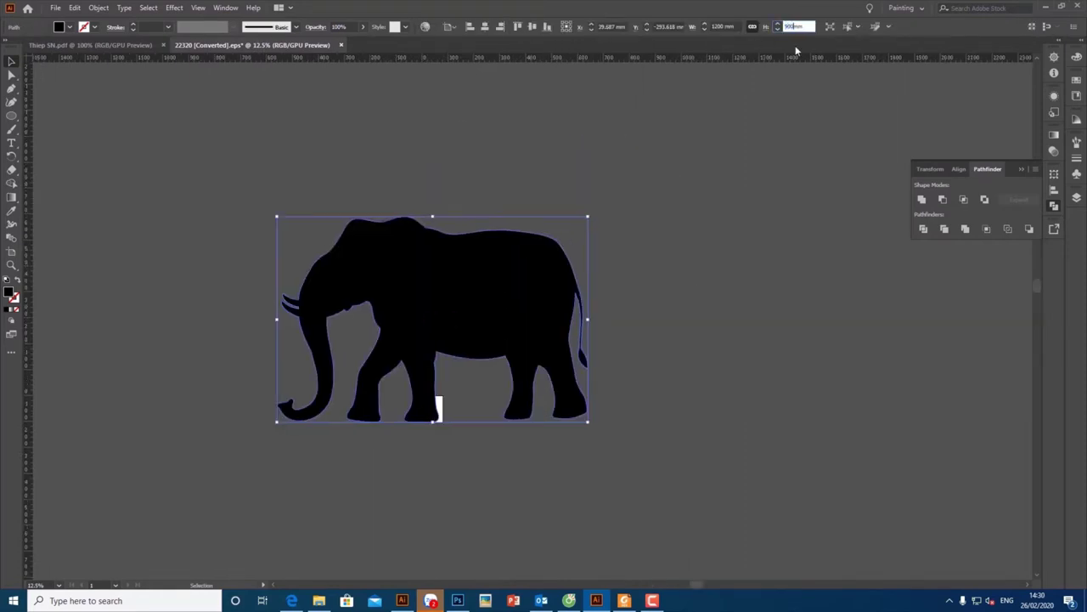
type("1200")
key("Return")
type("1500")
key("Return")
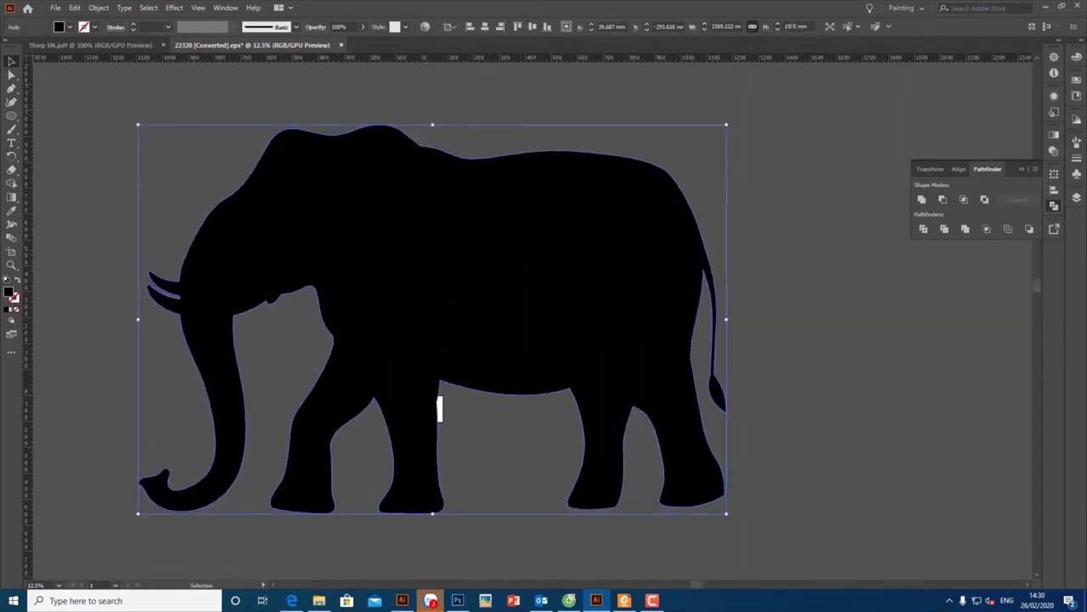
type("1200")
key("Return")
left_click(738, 314)
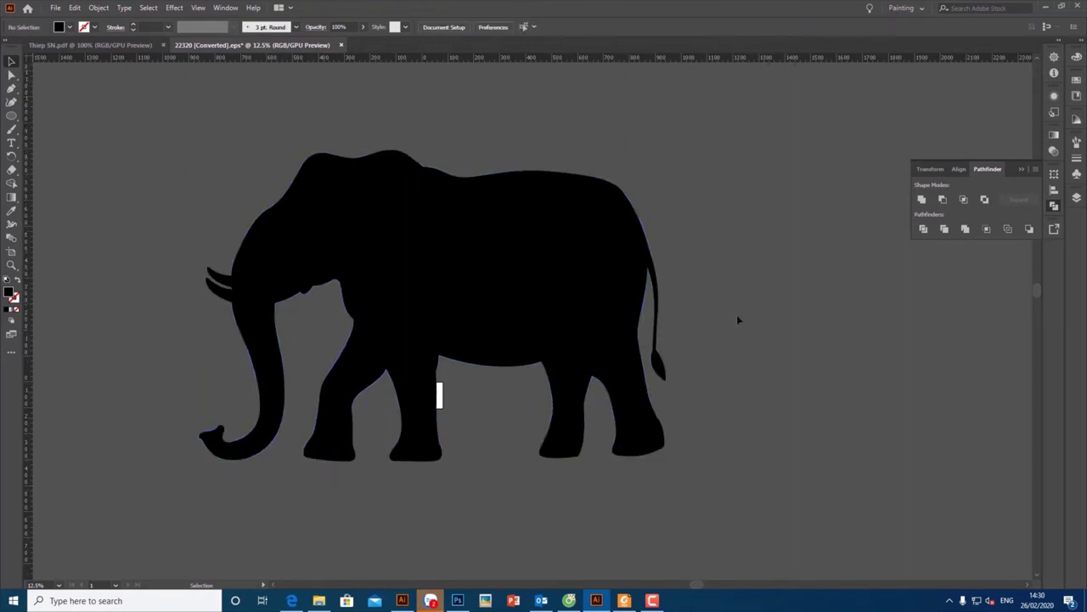
Step: Draw Artboard 2 around the elephant and adjust its edges to frame the whole animal
key("ctrl+minus")
key("ctrl+a")
key("shift+o")
mouse_move(526, 374)
left_mouse_down()
mouse_move(716, 169)
mouse_move(347, 436)
left_mouse_up()
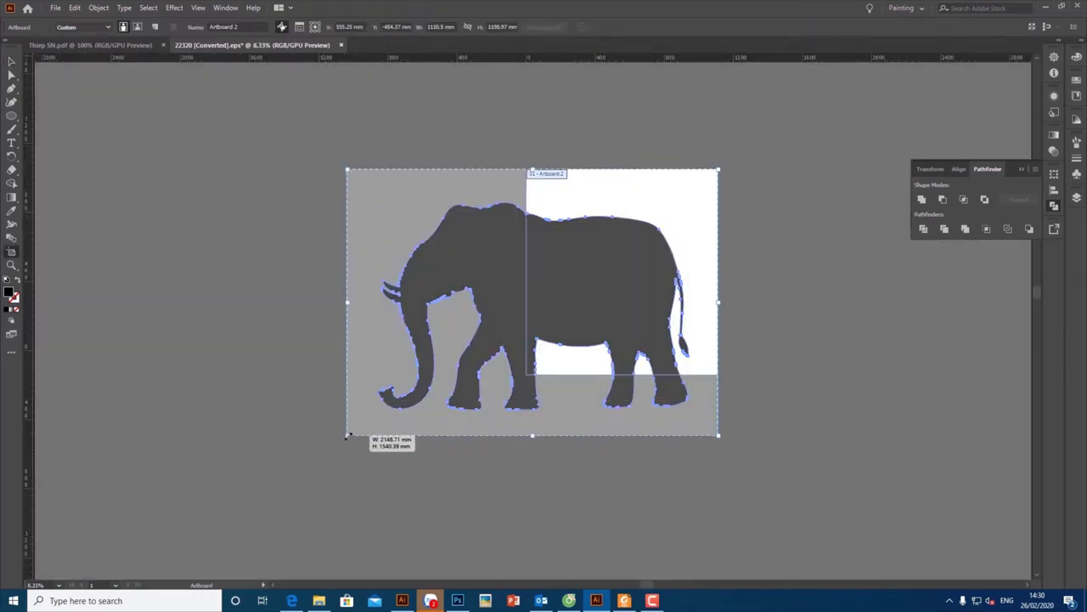
left_click_drag(531, 437, 532, 461)
left_click_drag(718, 272, 751, 278, "alt")
scroll(554, 404, "down", 2)
left_click_drag(531, 405, 532, 473)
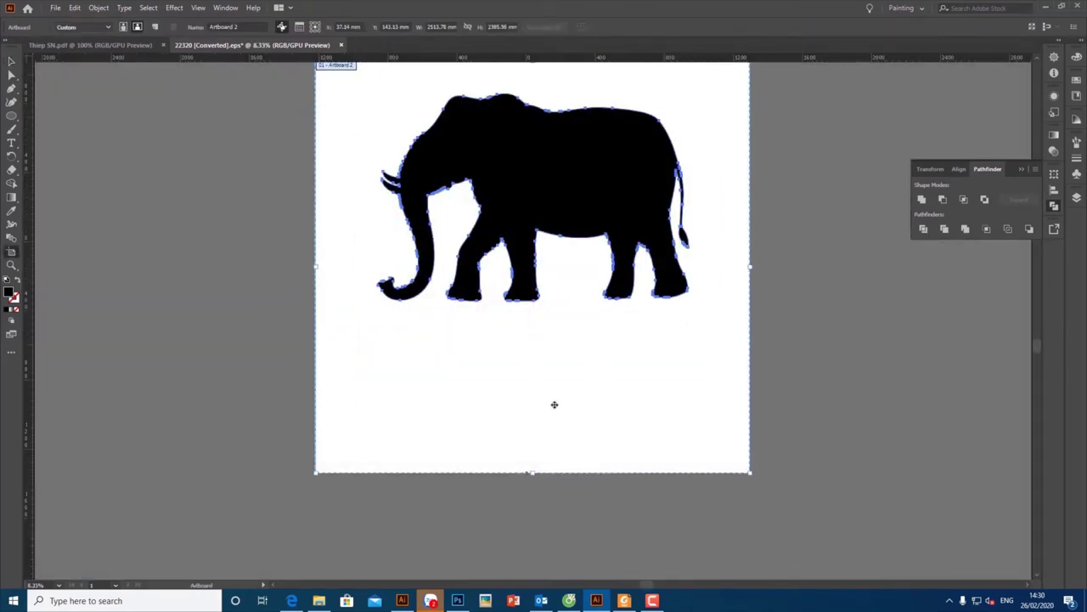
key("Escape")
scroll(529, 371, "up", 2)
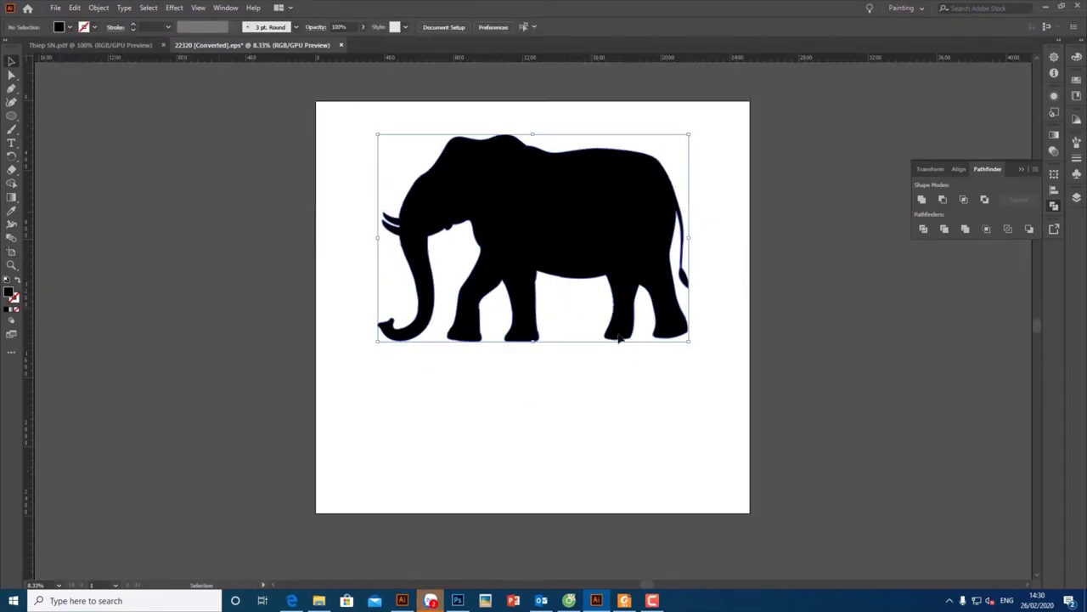
Step: Draw a closed base shape with a wavy bottom edge below the elephant using the Pen tool
left_click(457, 454)
key("p")
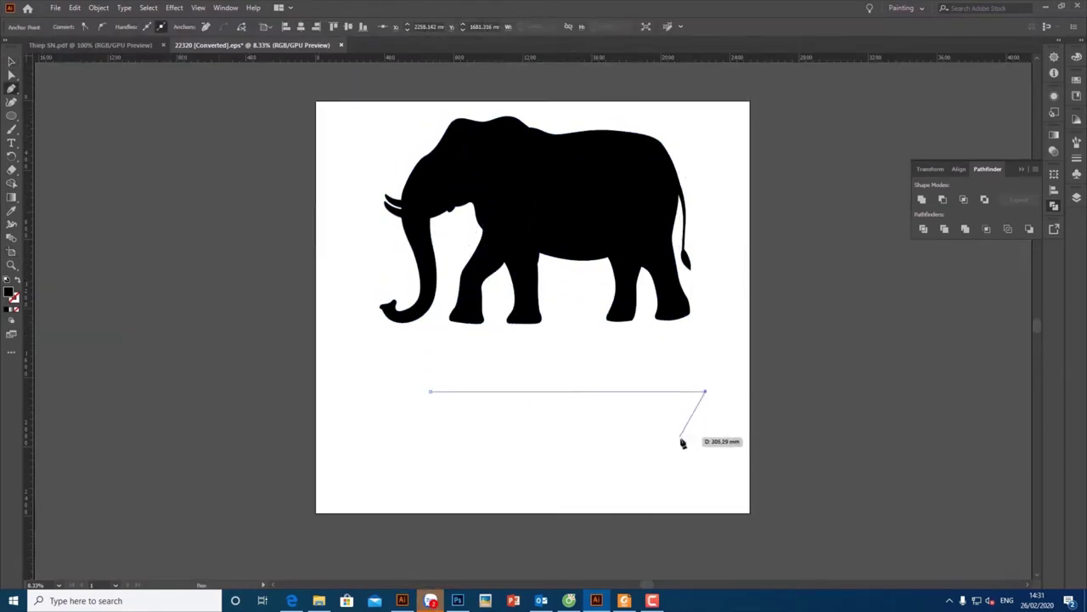
left_click_drag(680, 438, 605, 431)
left_click_drag(498, 441, 425, 449)
left_click_drag(432, 391, 481, 359)
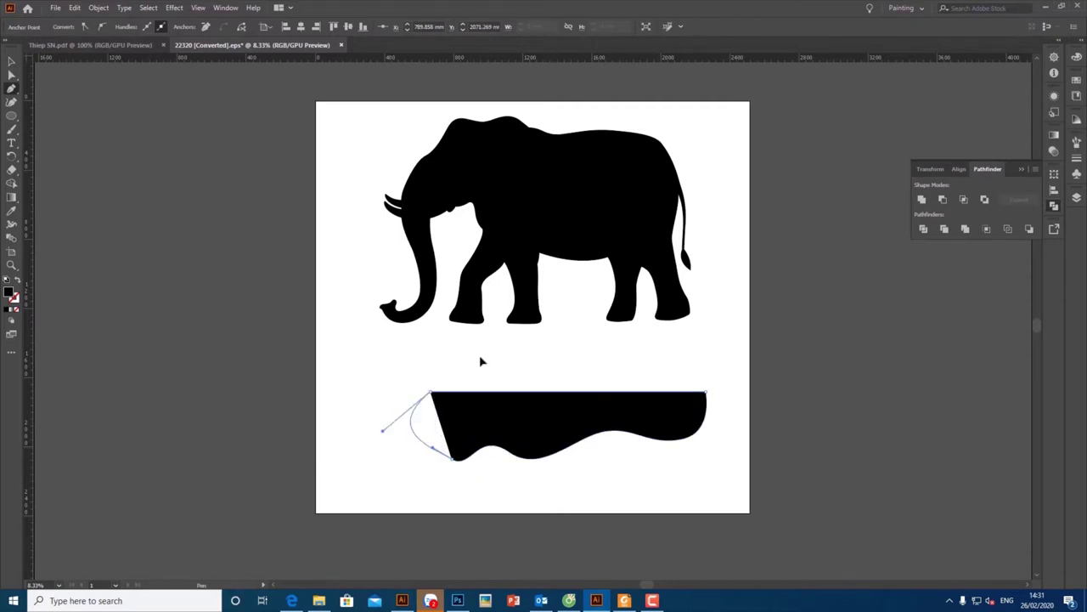
scroll(463, 467, "up", 1, "alt")
left_click_drag(789, 425, 857, 427)
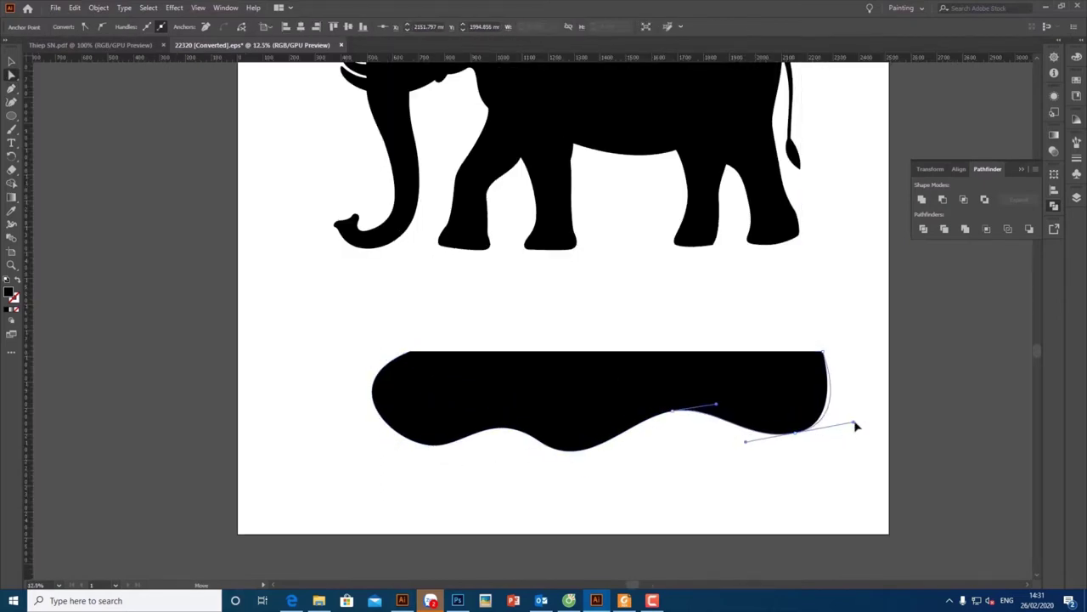
left_click_drag(336, 380, 328, 385)
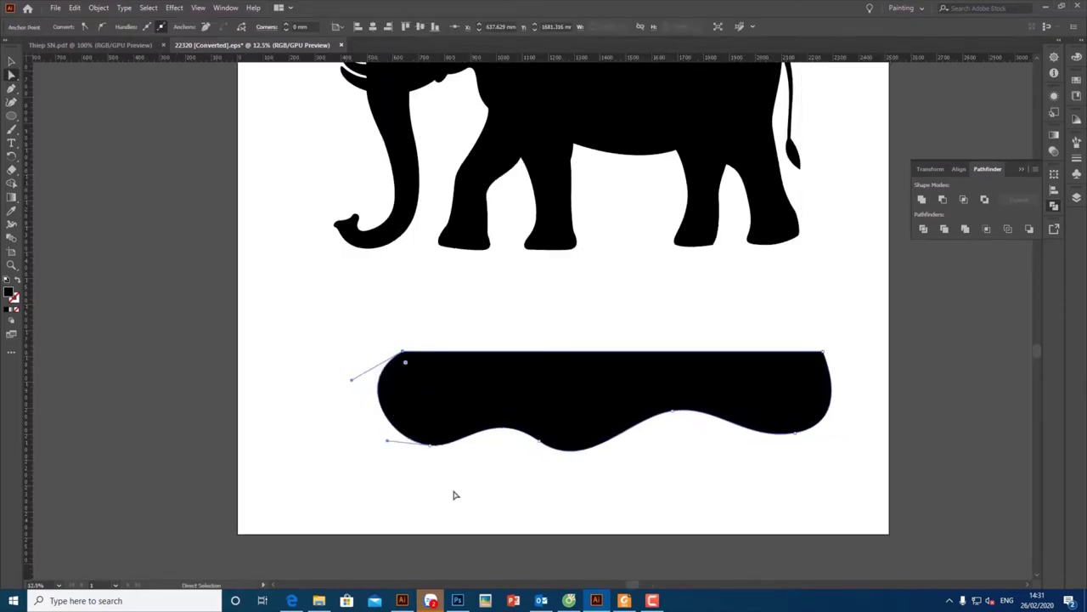
left_click(723, 345)
Step: Resize the wavy shape to the elephant's body width, then move it back below the elephant
left_click_drag(712, 478, 686, 492)
scroll(687, 491, "up", 3)
left_click_drag(645, 552, 602, 250)
left_click_drag(274, 304, 326, 303)
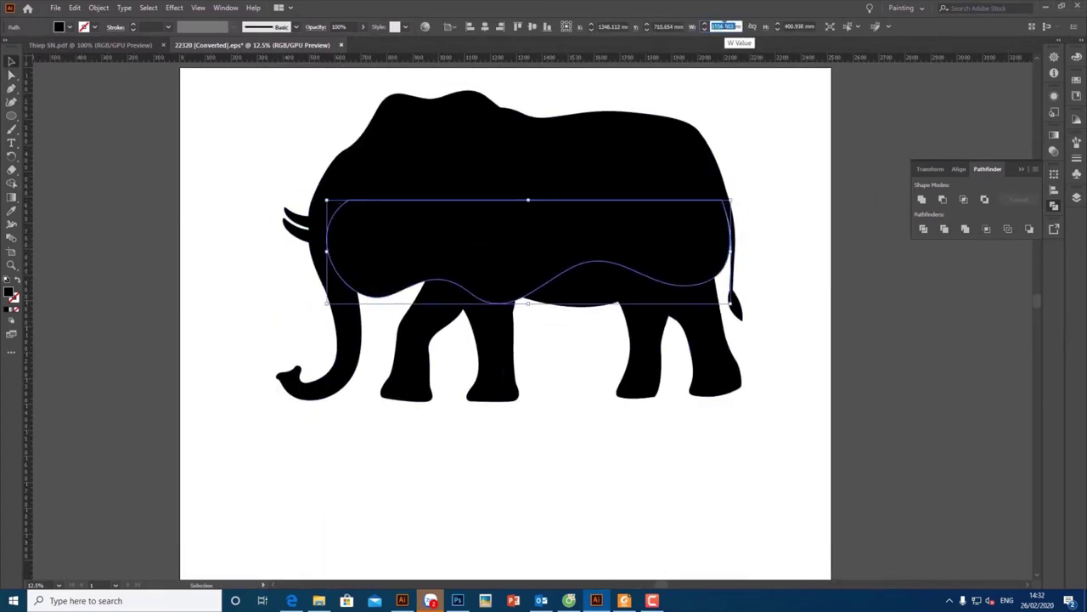
left_click(789, 206)
mouse_move(614, 223)
left_mouse_down()
mouse_move(540, 210)
mouse_move(540, 355)
left_mouse_up()
Step: Select the elephant and wavy band together and move them lower on the artboard
key("ctrl+minus")
left_click(543, 301)
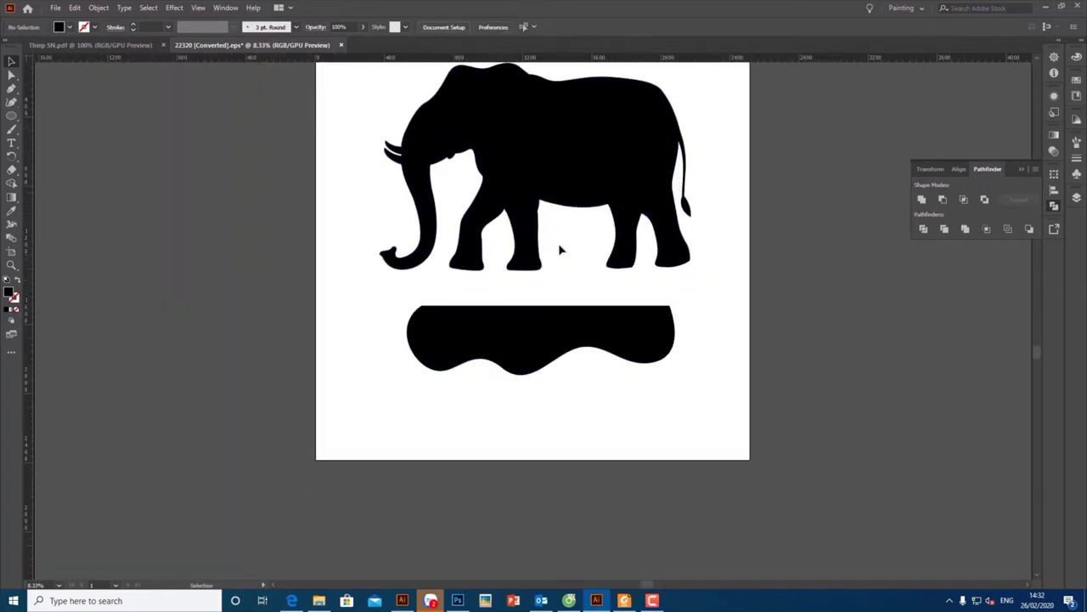
scroll(561, 255, "up", 2)
key("ctrl+a")
left_click_drag(572, 292, 608, 340)
key("ctrl+shift+a")
key("ctrl+shift+s")
Step: Save the file as Elephant 01.ai in the I:\Idea folder
left_click(89, 433)
double_click(875, 170)
type("Ele")
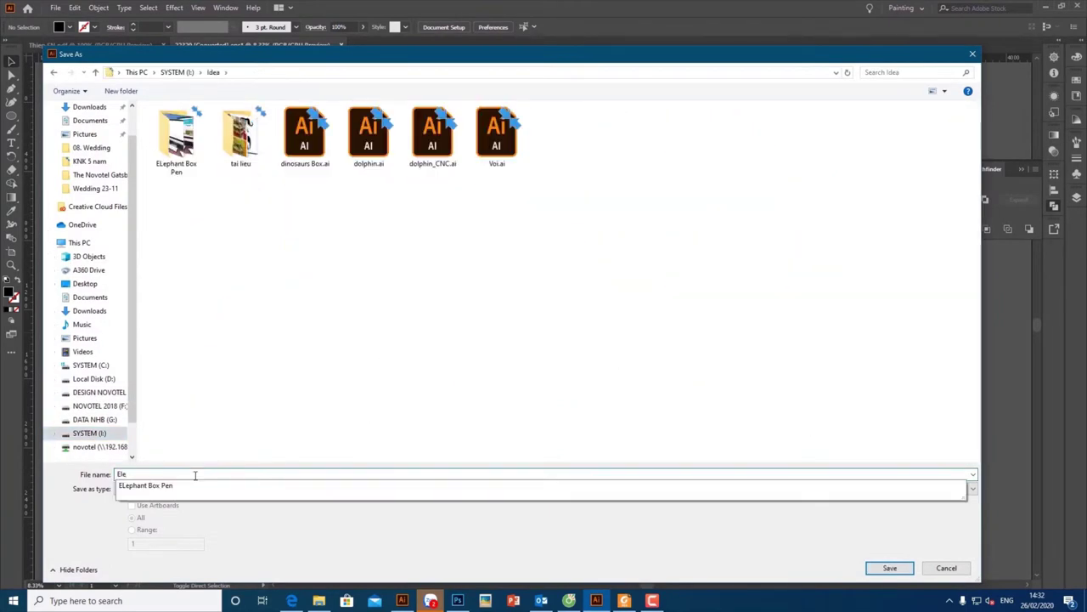
type("phant 01")
key("Return")
key("Return")
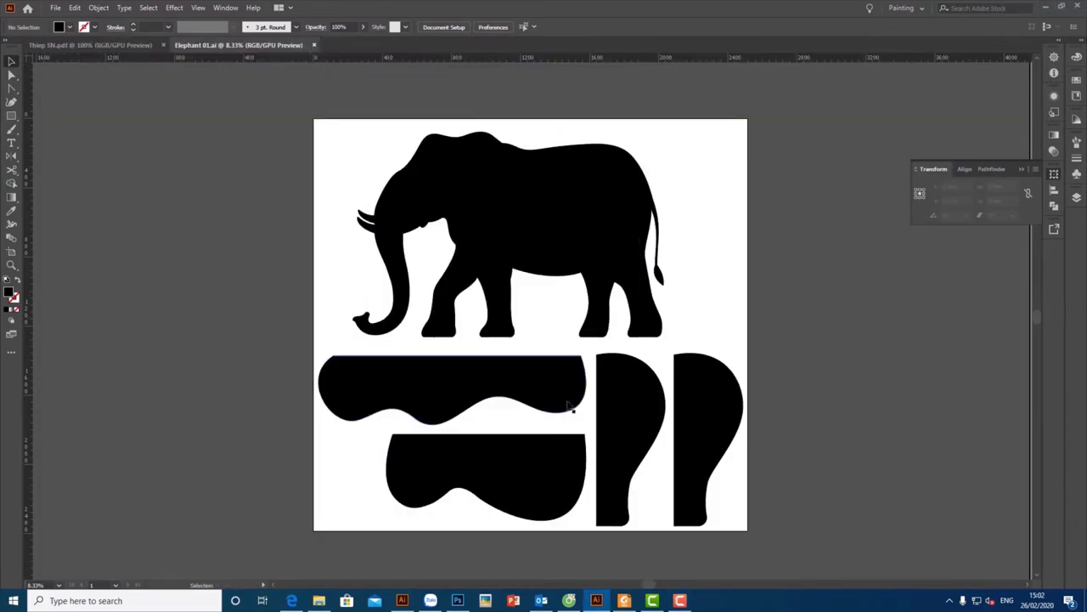
Step: Export the artwork as an AutoCAD DWG file, accepting the export options
left_click(570, 408)
left_click(55, 7)
left_click(248, 219)
left_click(544, 422)
left_click(170, 357)
left_click(891, 566)
left_click(577, 427)
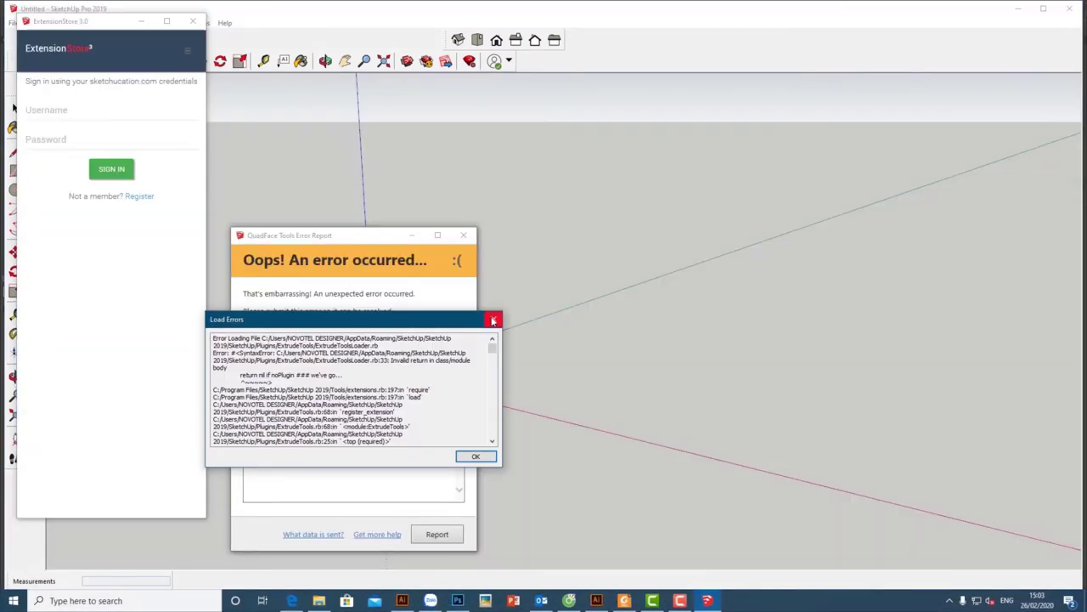
Step: Close the plugin error windows and import Elephant 01.dwg from the Idea folder
left_click(465, 237)
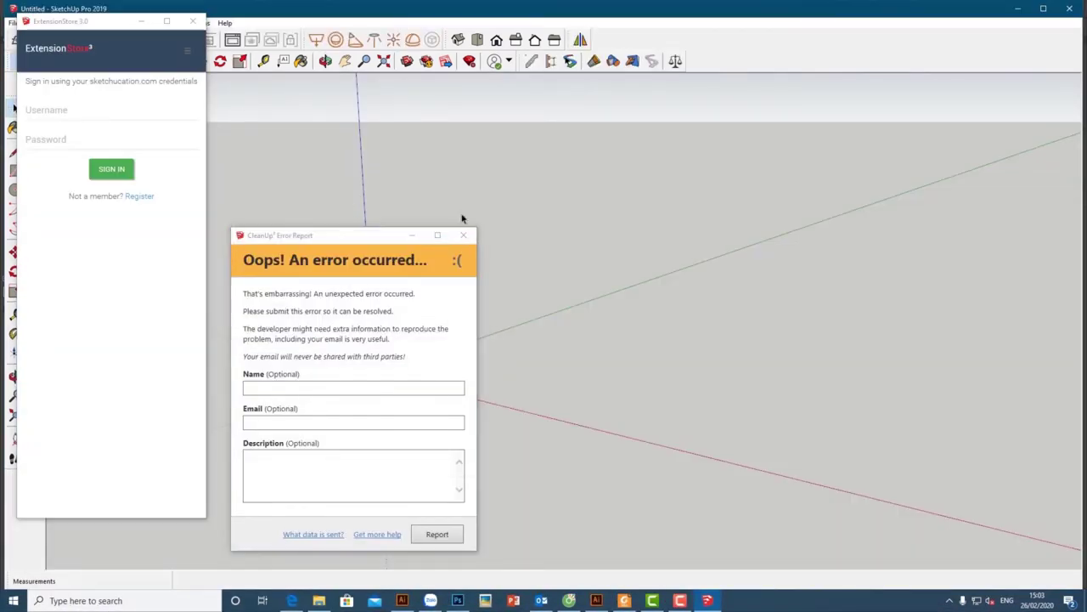
left_click(13, 22)
left_click(34, 197)
double_click(650, 344)
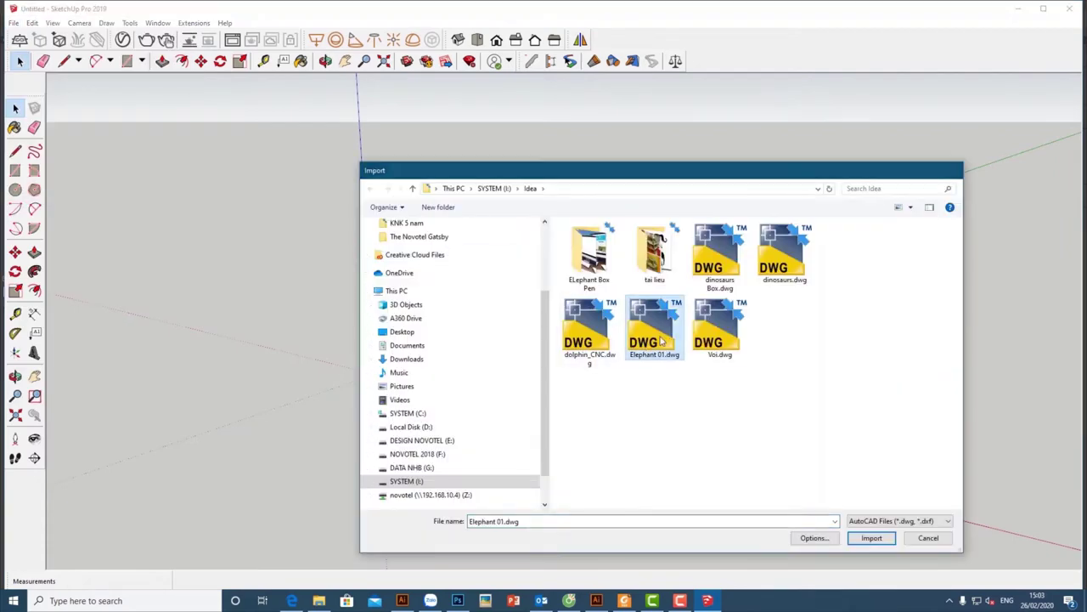
Step: Switch to the top view and select the imported elephant outline
left_click(516, 40)
key("shift+z")
left_click(395, 333)
Step: Round the first jagged notch on the outline with a two-point arc
scroll(340, 306, "up", 5)
key("a")
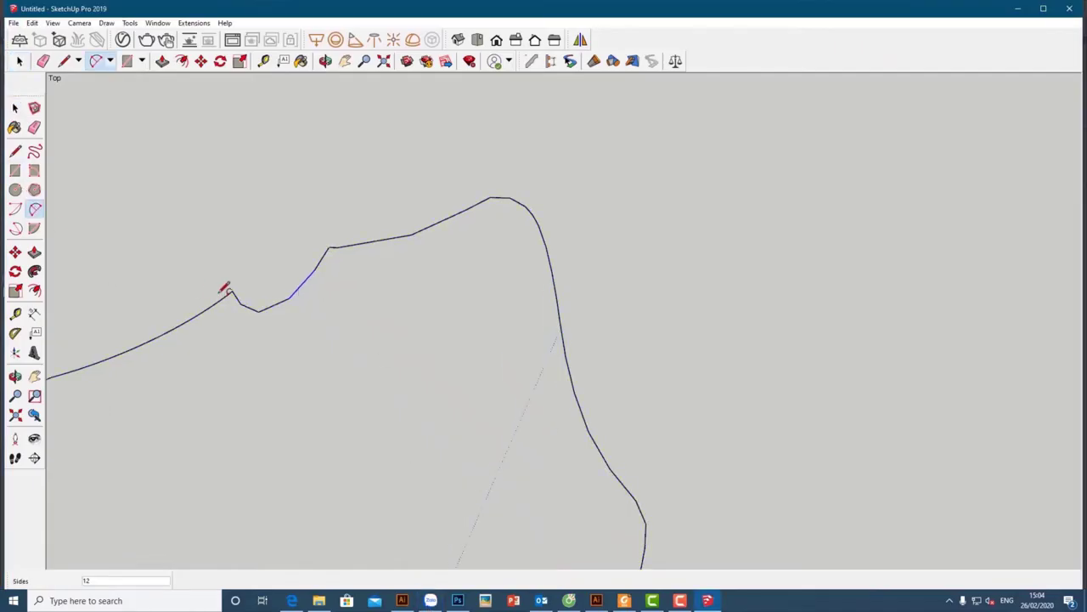
left_click(288, 299)
scroll(216, 307, "up", 2)
left_click(283, 317)
scroll(289, 311, "up", 2)
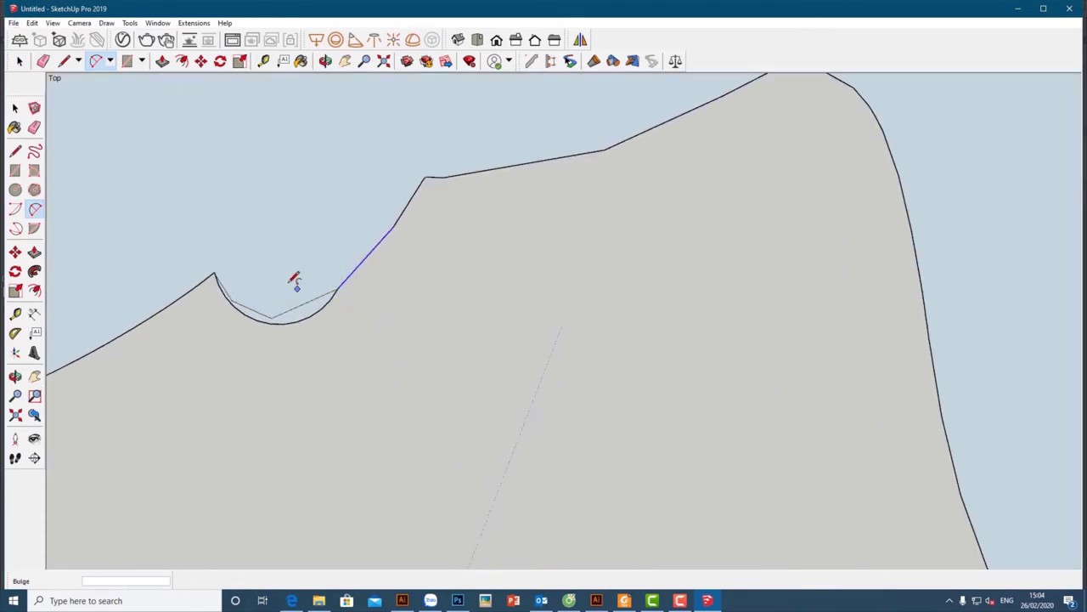
key("space")
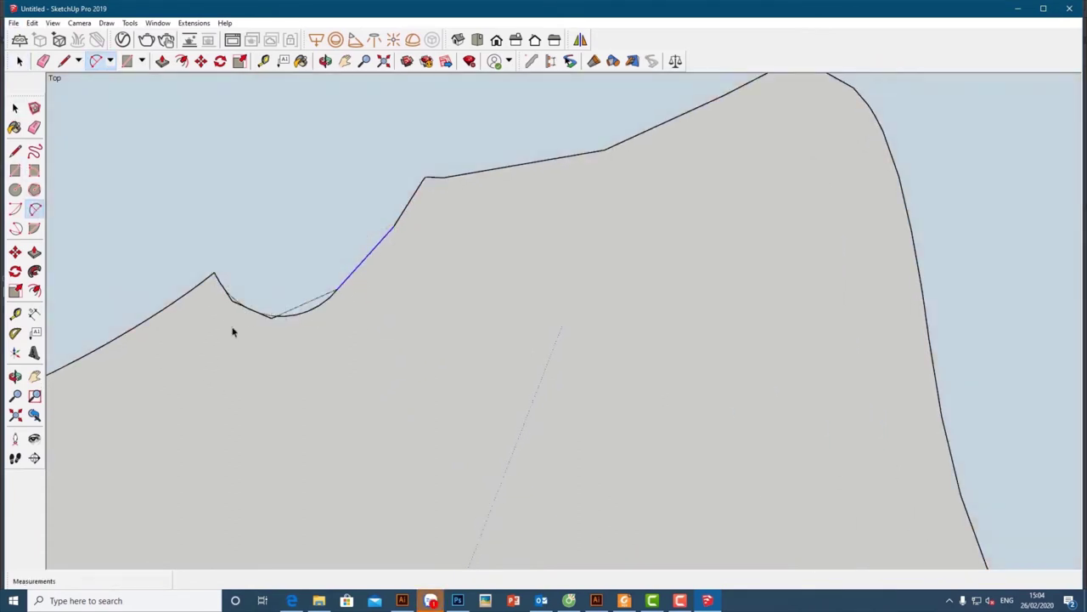
scroll(242, 327, "up", 3)
scroll(381, 356, "down", 3)
scroll(408, 306, "up", 1)
Step: Replace the straight back edge with an arc from the upper back vertex and delete the leftover segment
key("a")
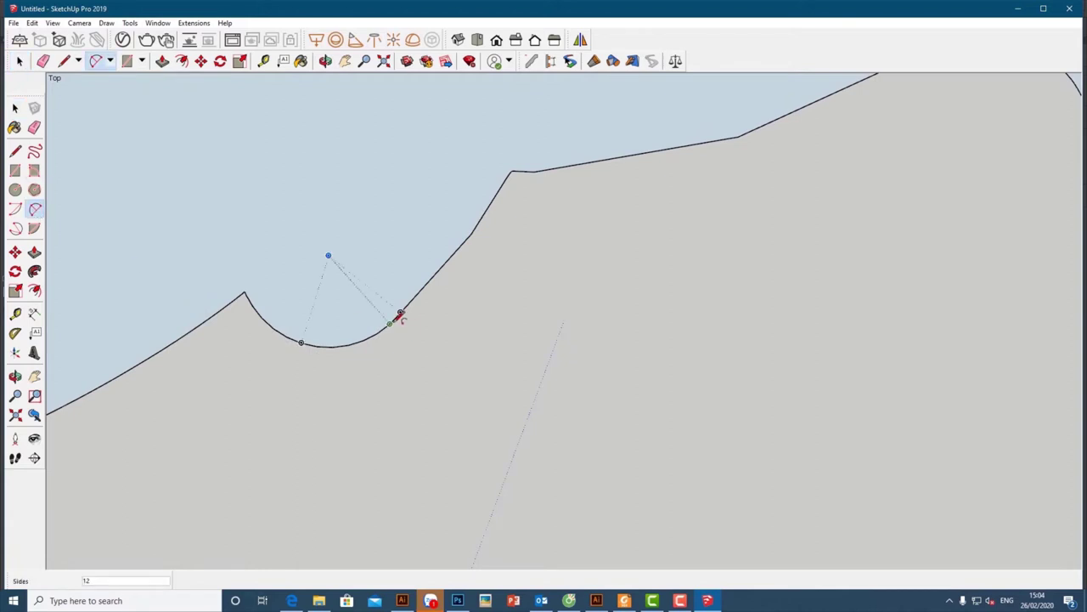
scroll(463, 250, "up", 1)
key("space")
scroll(515, 156, "up", 2)
scroll(524, 145, "up", 1)
scroll(535, 153, "up", 1)
scroll(318, 326, "down", 2)
scroll(245, 330, "down", 3)
key("a")
left_click(310, 314)
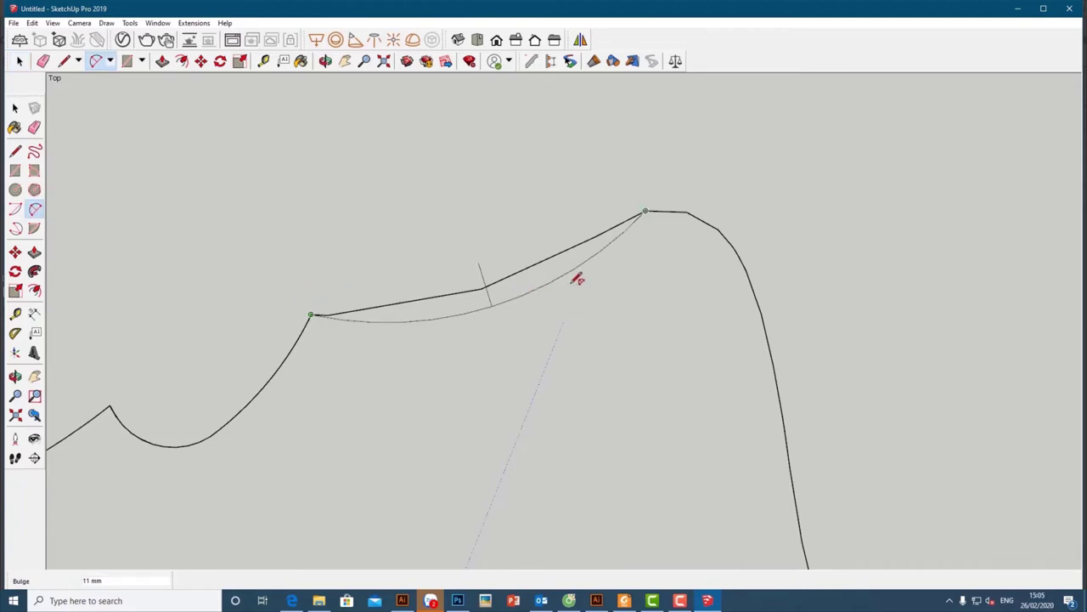
left_click(707, 601)
left_click(707, 601)
key("space")
left_click(510, 280)
key("Delete")
Step: Draw arcs over the head's peak and along the adjacent notch
scroll(287, 380, "up", 3)
scroll(561, 299, "down", 2)
scroll(561, 298, "down", 2)
key("a")
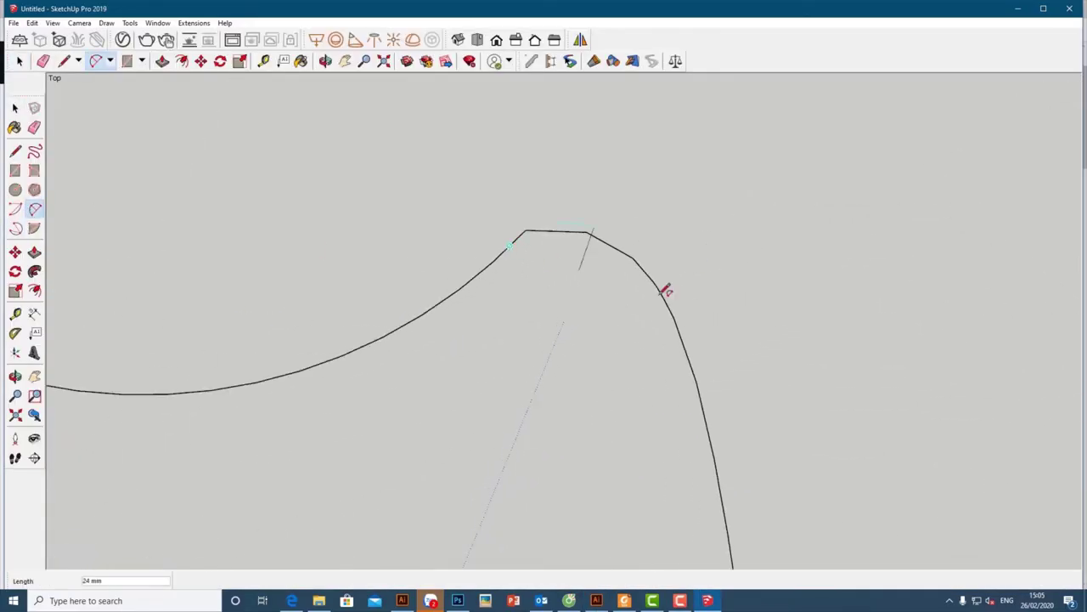
left_click(550, 210)
key("space")
scroll(655, 243, "up", 2)
scroll(392, 231, "down", 3)
scroll(97, 209, "up", 2)
scroll(97, 209, "up", 2)
left_click(314, 304)
key("space")
Step: Add arcs that close the filled faces and run along the lower piece
scroll(419, 341, "up", 2)
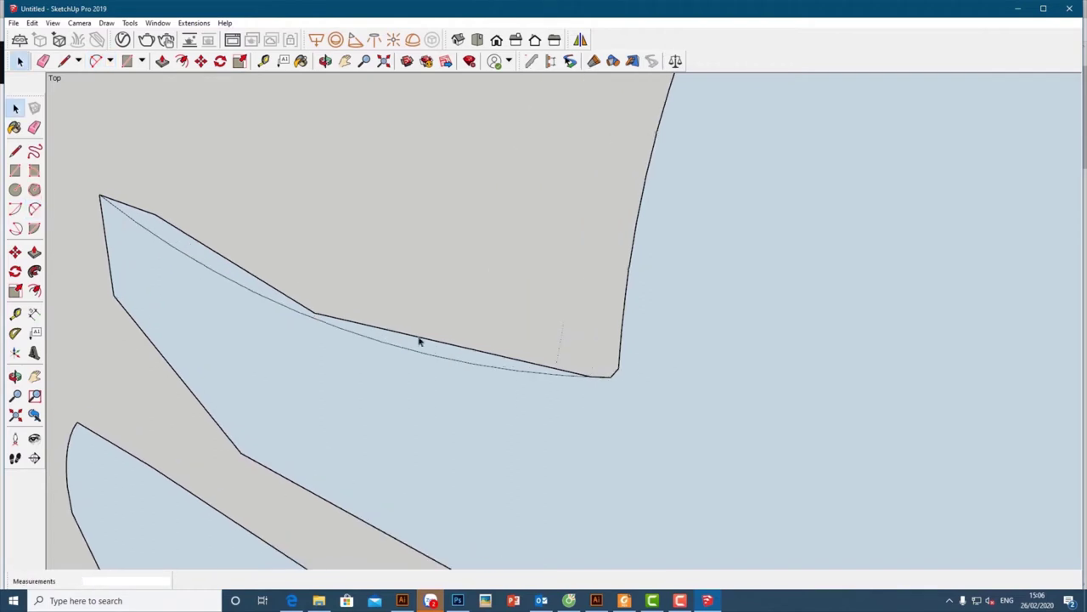
scroll(136, 211, "down", 3)
scroll(352, 296, "up", 3)
scroll(311, 360, "down", 2)
scroll(348, 467, "down", 1)
scroll(347, 467, "down", 1)
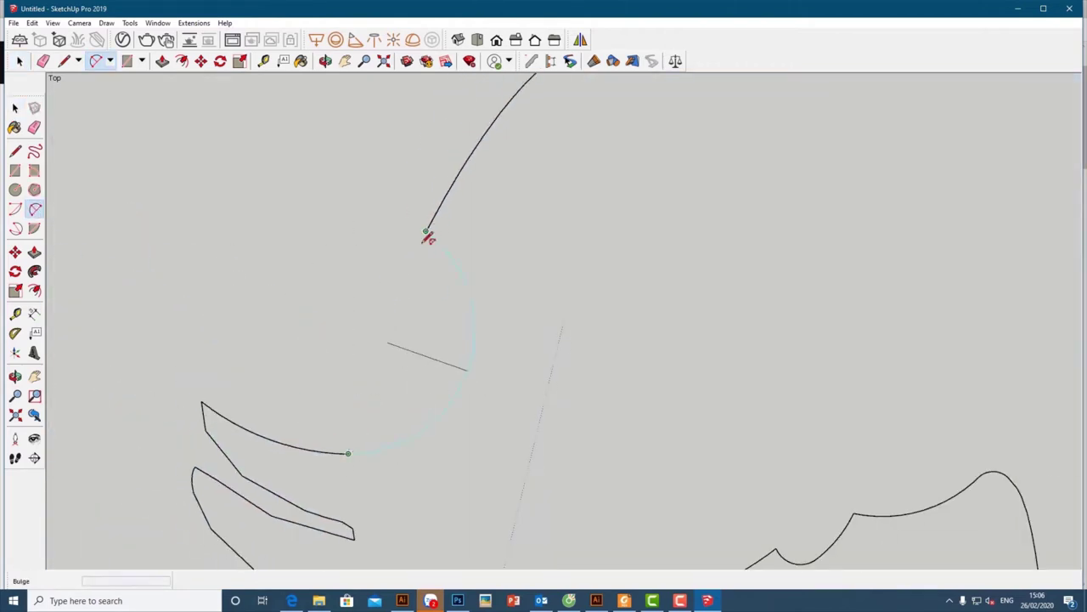
left_click(428, 238)
scroll(227, 444, "up", 2)
scroll(401, 457, "up", 1)
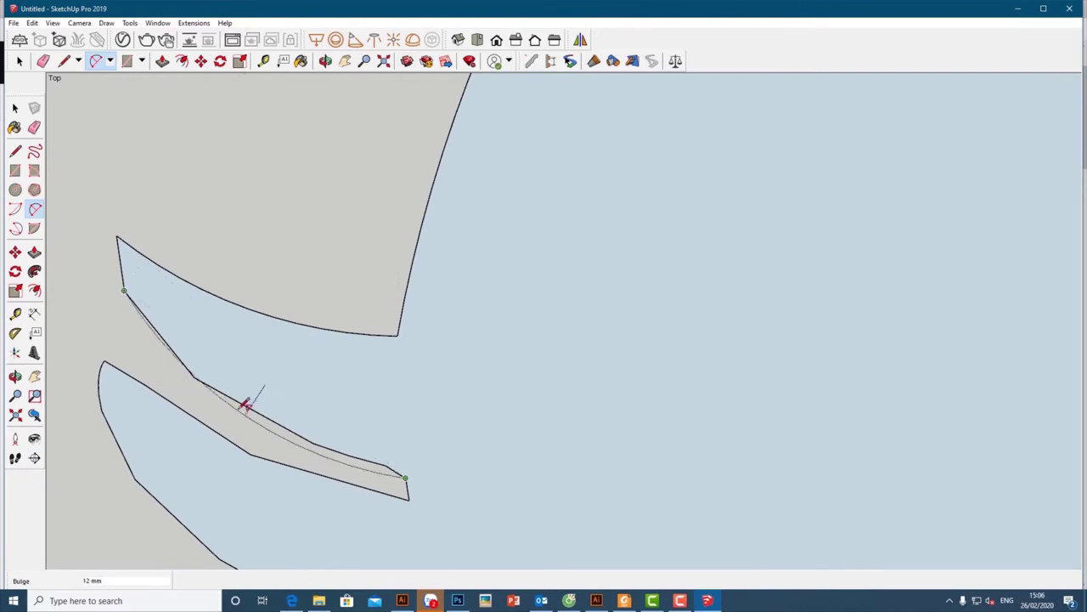
left_click(245, 405)
key("space")
Step: Start an arc at the tip, then cancel the unfinished arc
scroll(407, 483, "up", 2)
scroll(400, 461, "up", 1)
scroll(238, 367, "down", 1)
scroll(315, 400, "down", 3)
scroll(211, 280, "up", 2)
key("a")
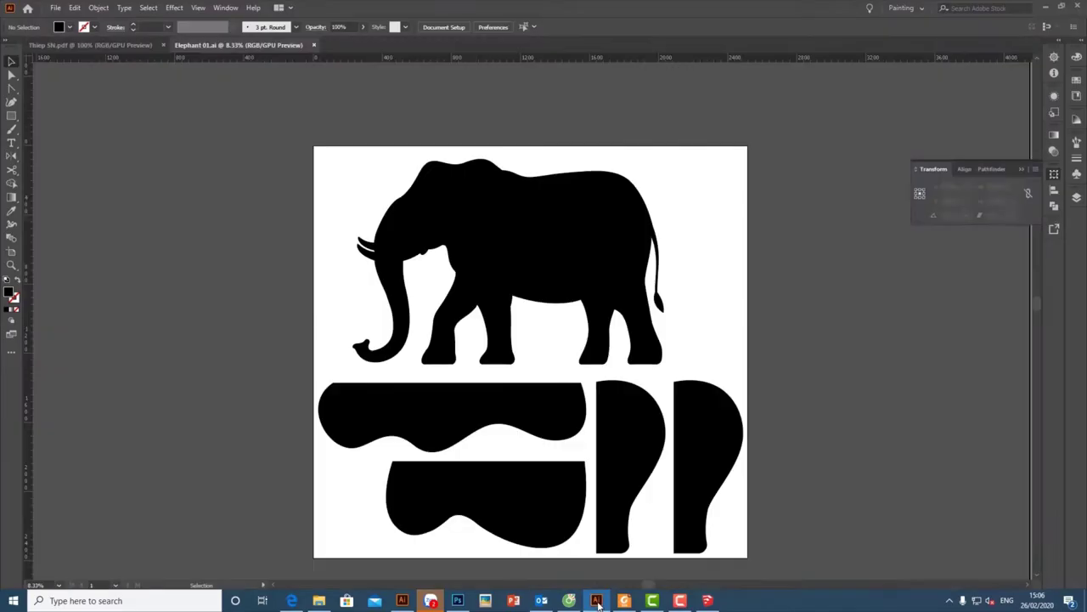
key("Escape")
scroll(169, 187, "down", 3)
scroll(111, 212, "up", 1)
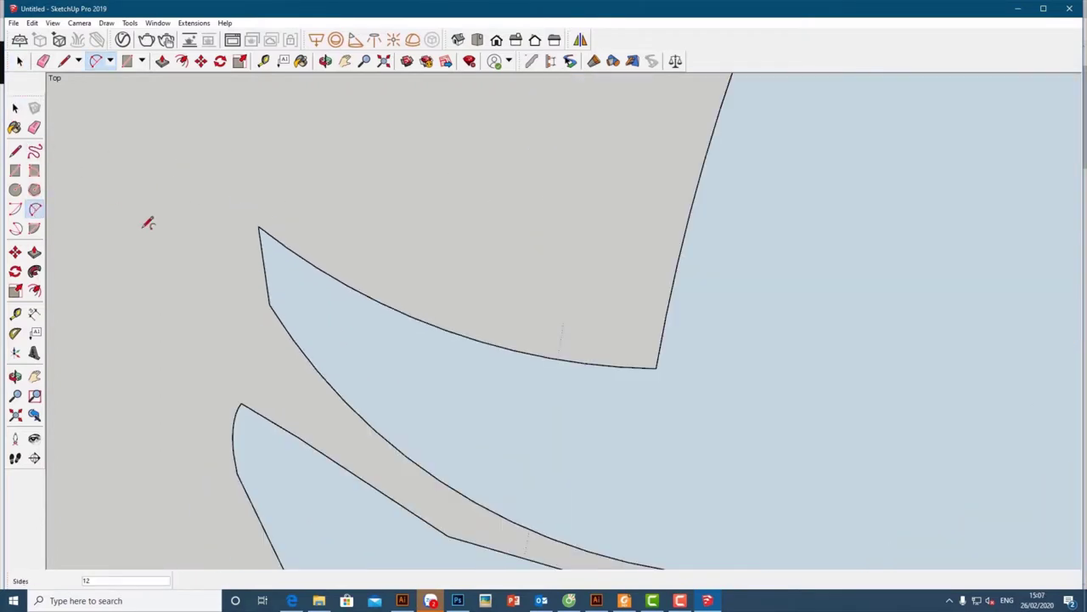
Step: Round off the first narrow piece's pointed tip with an arc
left_click(271, 285)
scroll(271, 270, "up", 1)
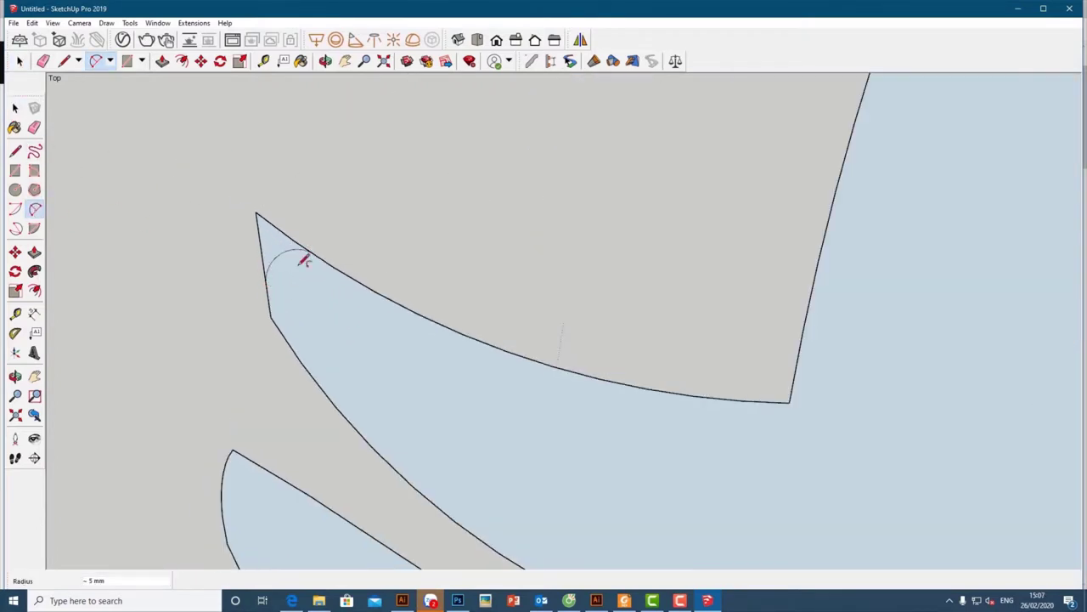
scroll(270, 251, "up", 1)
left_click(270, 248)
key("space")
scroll(102, 153, "down", 2)
scroll(236, 265, "up", 2)
Step: Draw an arc from the tip endpoint bulging into the shape
left_click(233, 274)
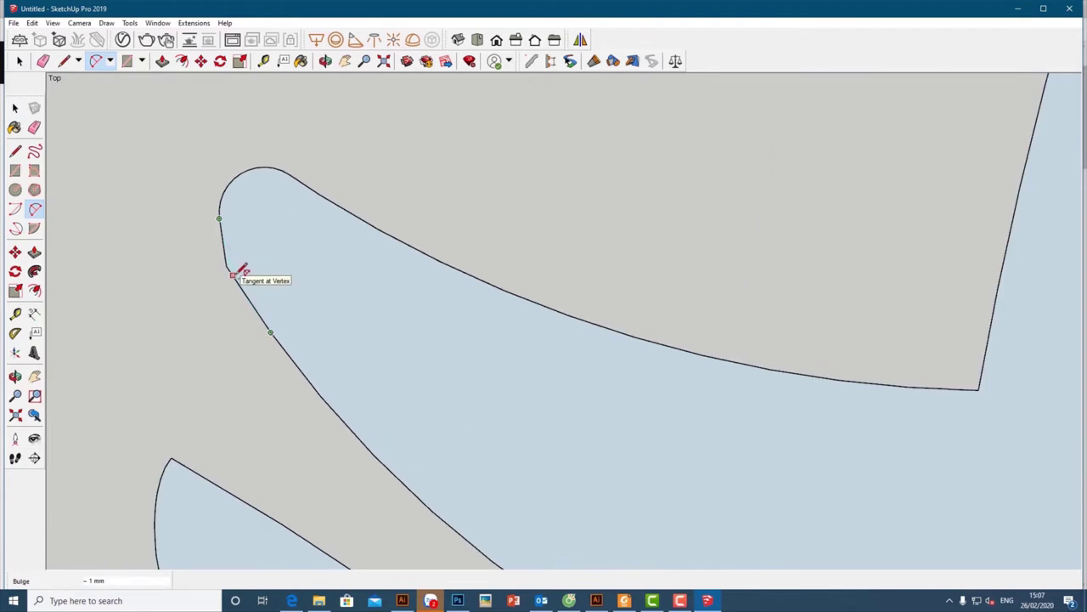
left_click(242, 177)
scroll(441, 462, "down", 2)
scroll(350, 382, "up", 1)
left_click(381, 379)
key("space")
scroll(246, 255, "down", 1)
scroll(239, 240, "down", 3)
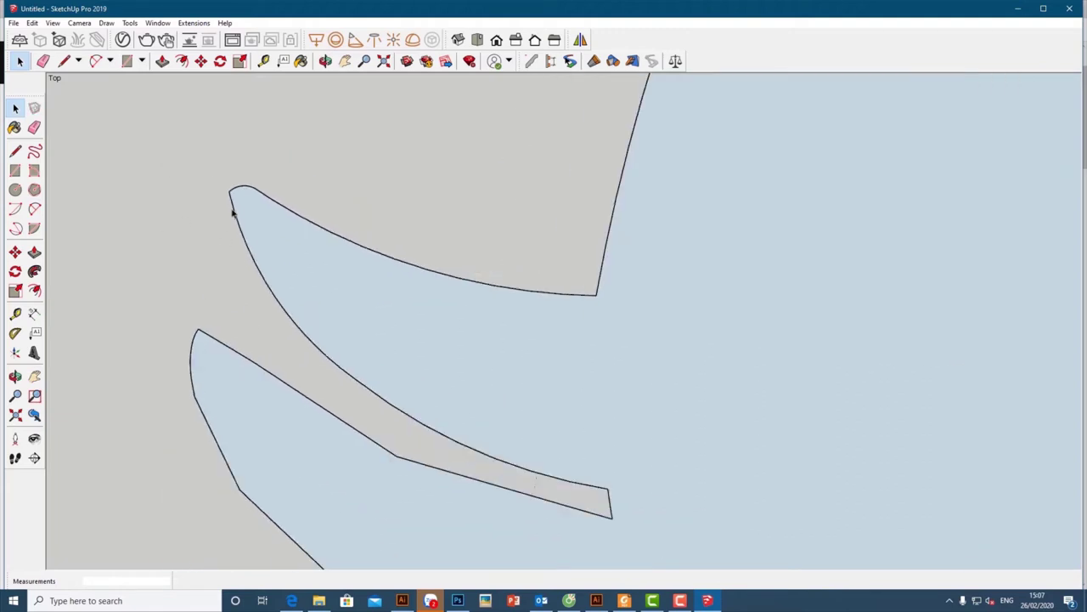
scroll(239, 241, "up", 3)
Step: Round the next piece's tip with a bulge arc
key("a")
left_click(320, 189)
scroll(260, 252, "up", 2)
scroll(263, 251, "up", 1)
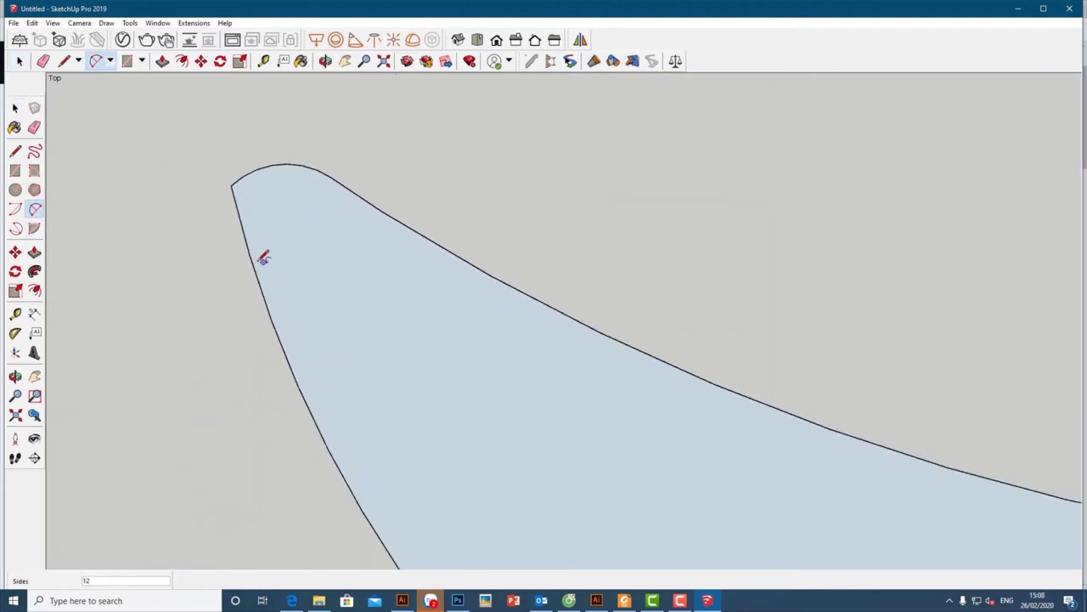
scroll(300, 183, "down", 3)
scroll(476, 394, "up", 1)
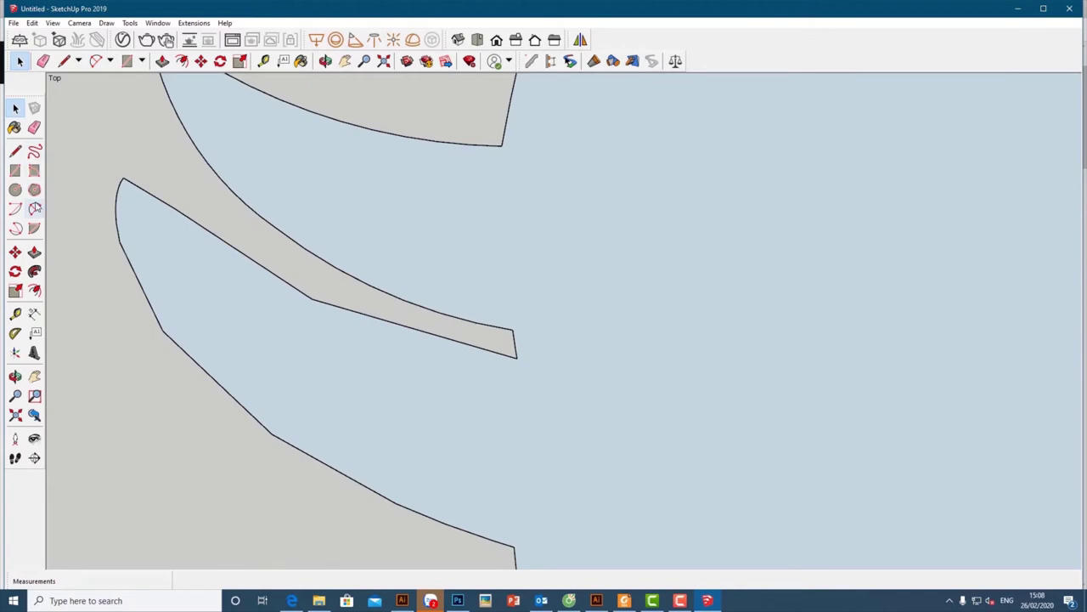
scroll(208, 189, "down", 1)
scroll(141, 208, "up", 1)
scroll(141, 211, "up", 1)
left_click(141, 213)
key("space")
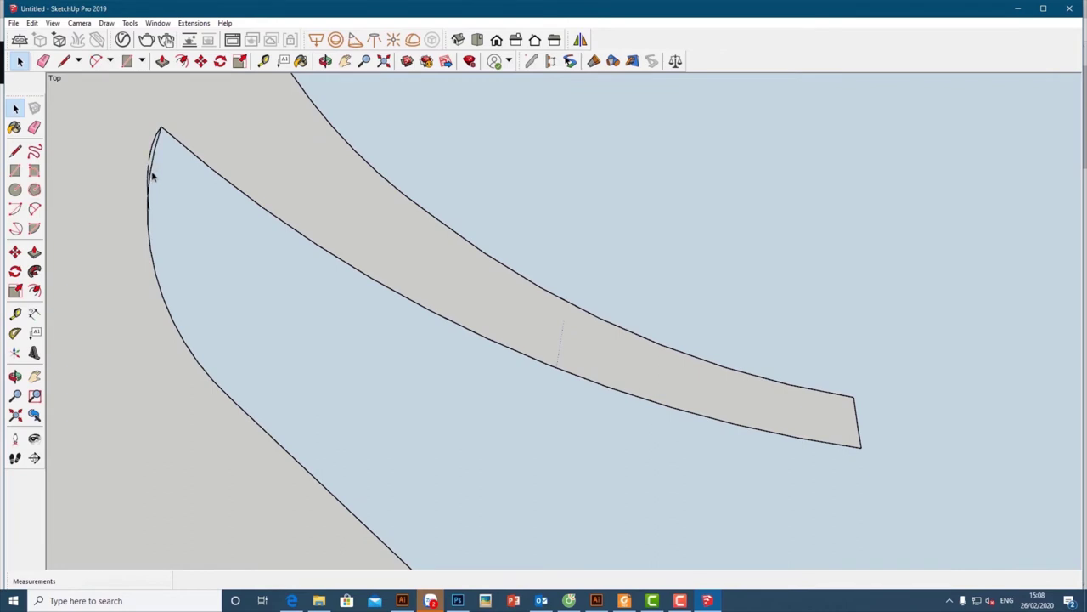
Step: Smooth the straight lower-left edge into a bulging arc
scroll(145, 153, "down", 3)
scroll(243, 335, "up", 1)
key("a")
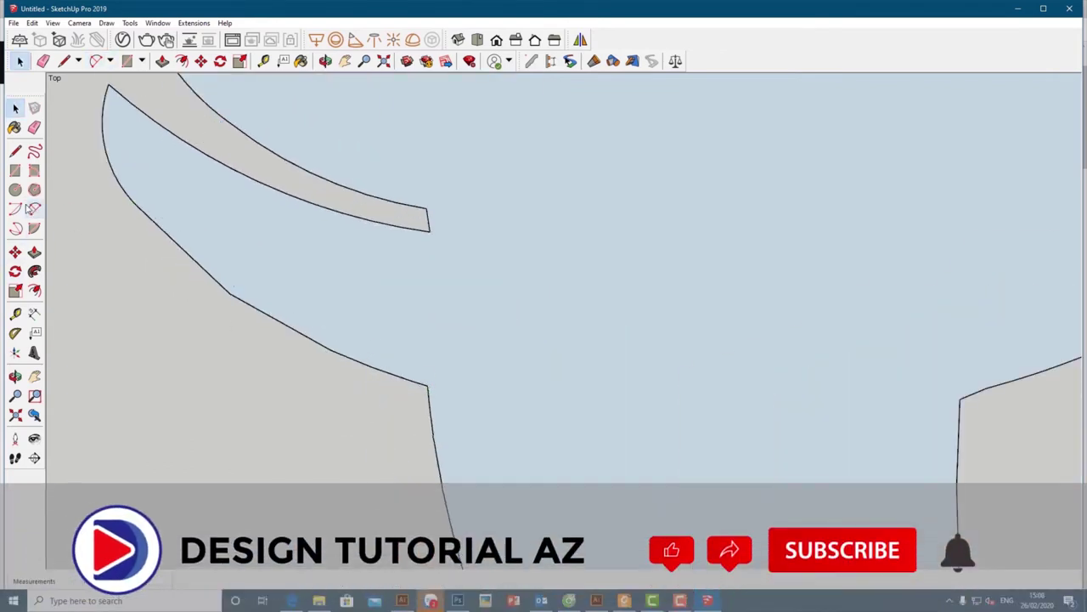
left_click(274, 326)
scroll(273, 325, "up", 2)
key("space")
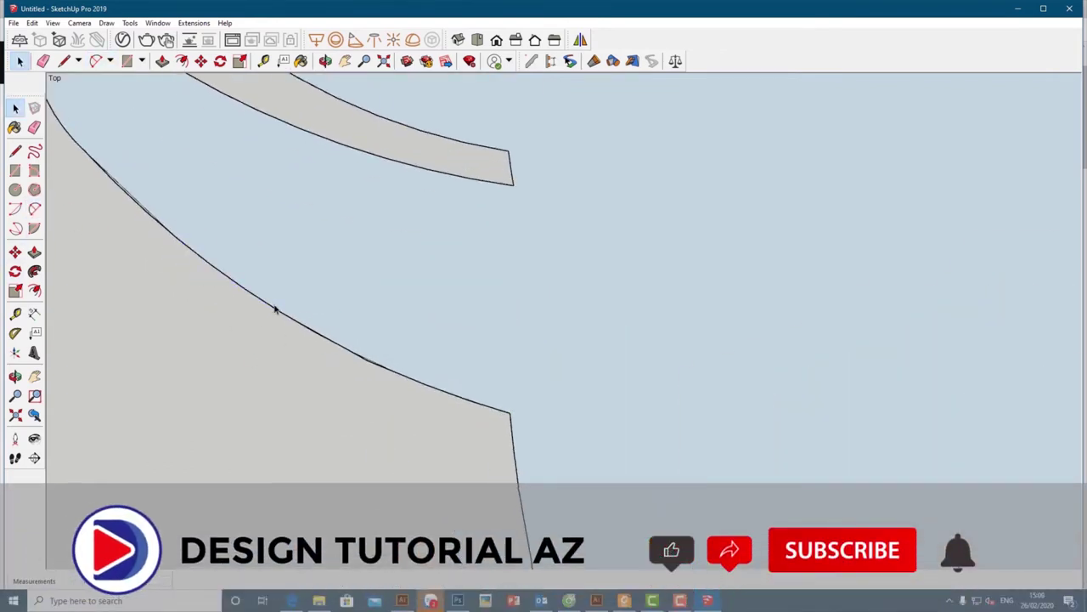
scroll(370, 367, "up", 2)
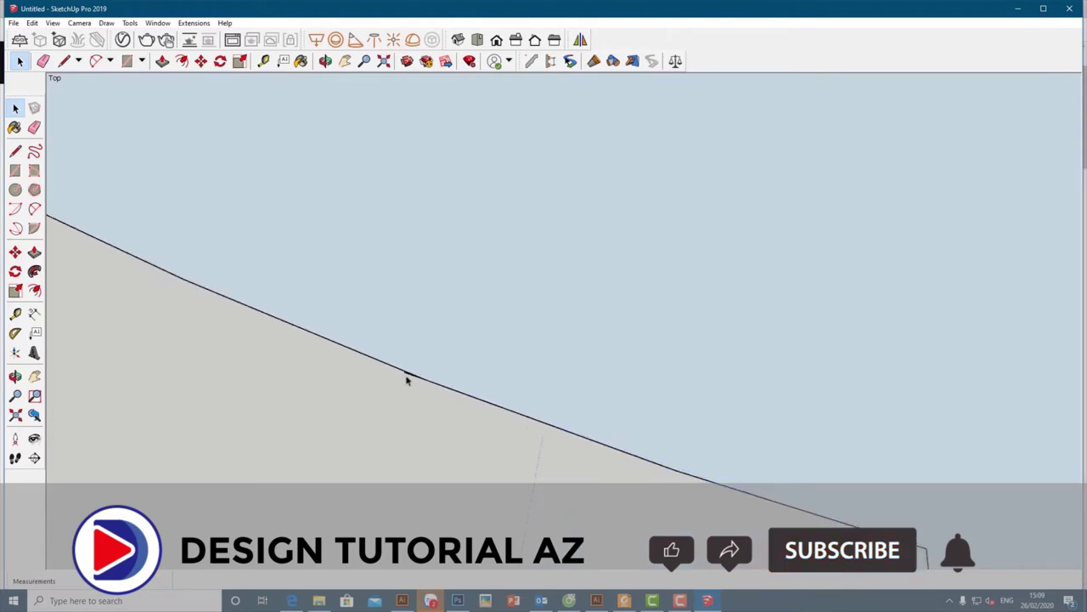
scroll(538, 413, "down", 2)
scroll(420, 325, "down", 3)
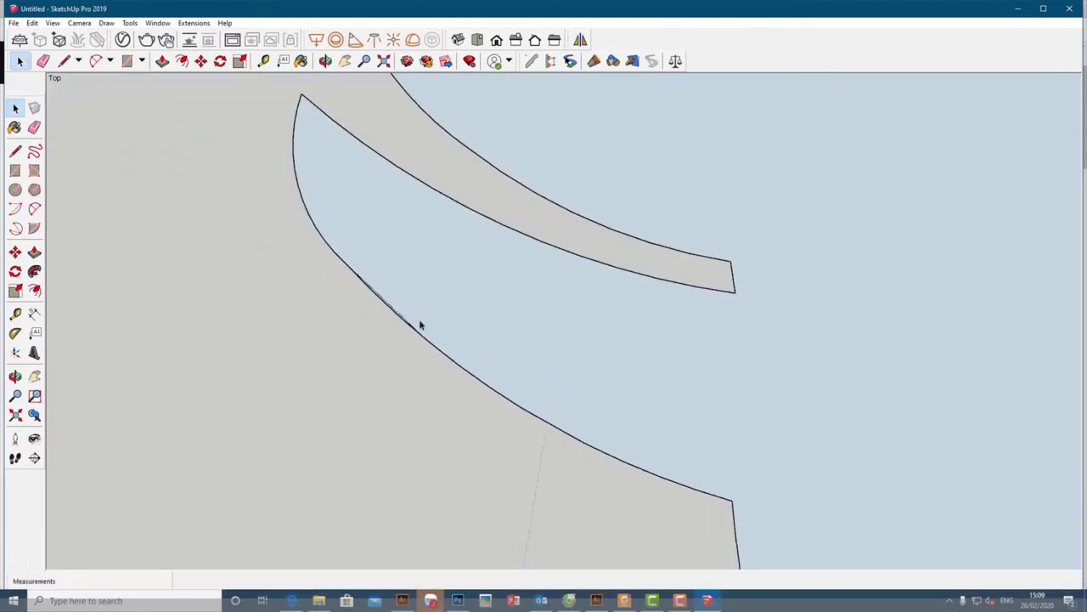
scroll(419, 325, "up", 2)
scroll(330, 359, "down", 2)
scroll(284, 315, "down", 2)
scroll(364, 311, "up", 1)
scroll(261, 271, "up", 2)
Step: Pan to the next edge and set a new arc's point on it
key("shift+p")
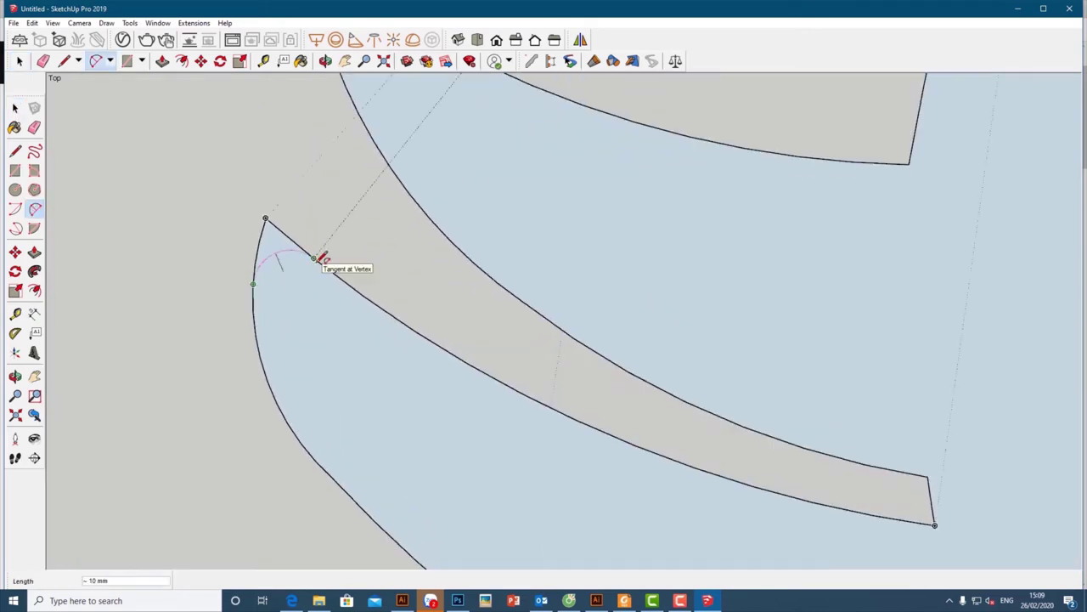
scroll(255, 255, "down", 2)
scroll(328, 297, "up", 2)
key("a")
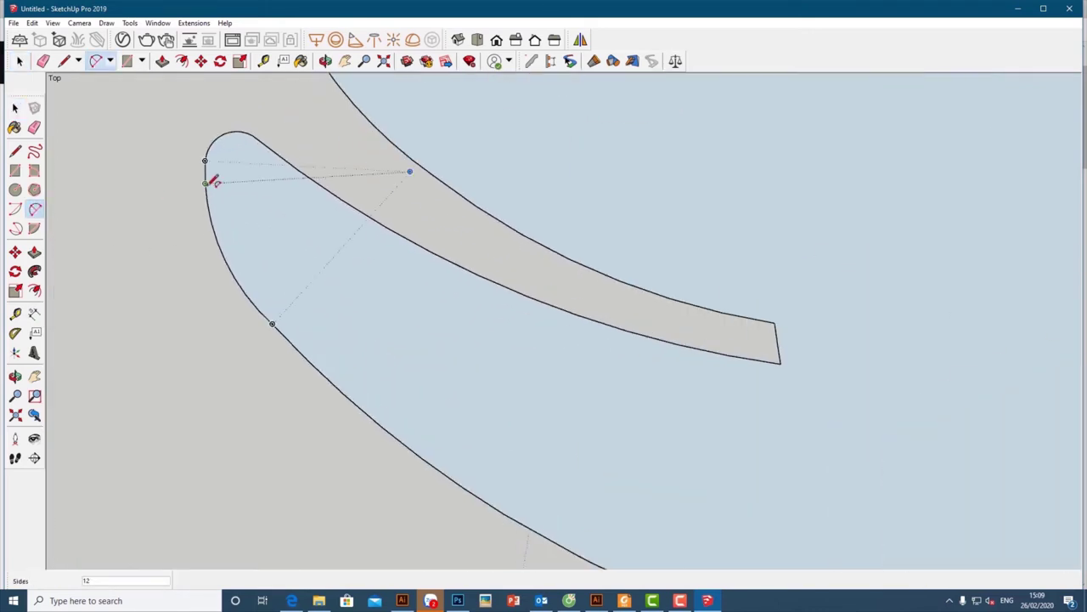
scroll(276, 327, "up", 2)
left_click(314, 360)
scroll(298, 384, "down", 1)
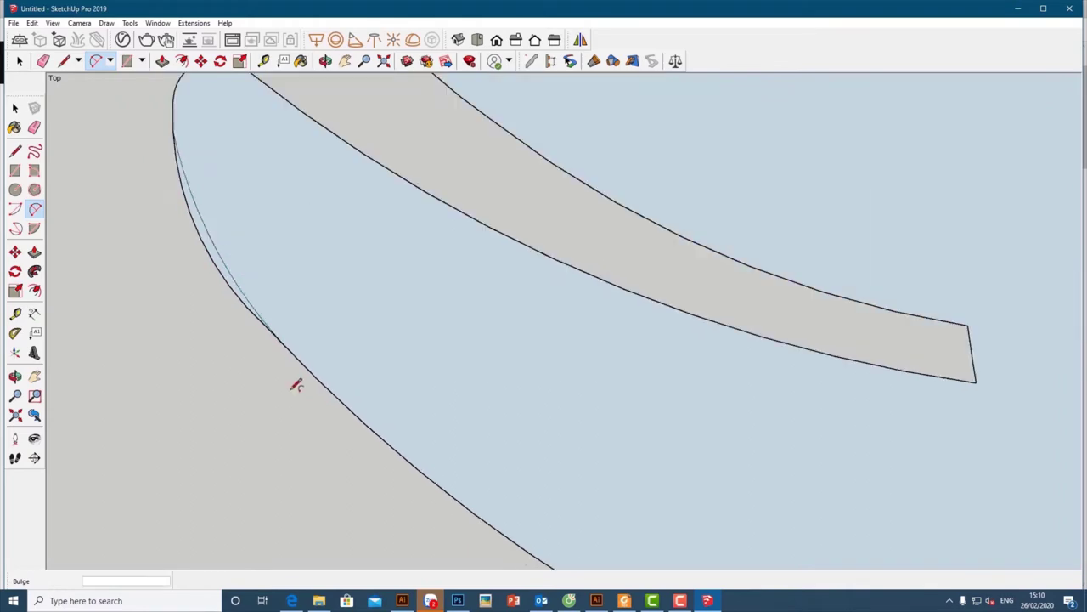
scroll(268, 334, "up", 2)
scroll(277, 352, "down", 2)
scroll(243, 245, "down", 3)
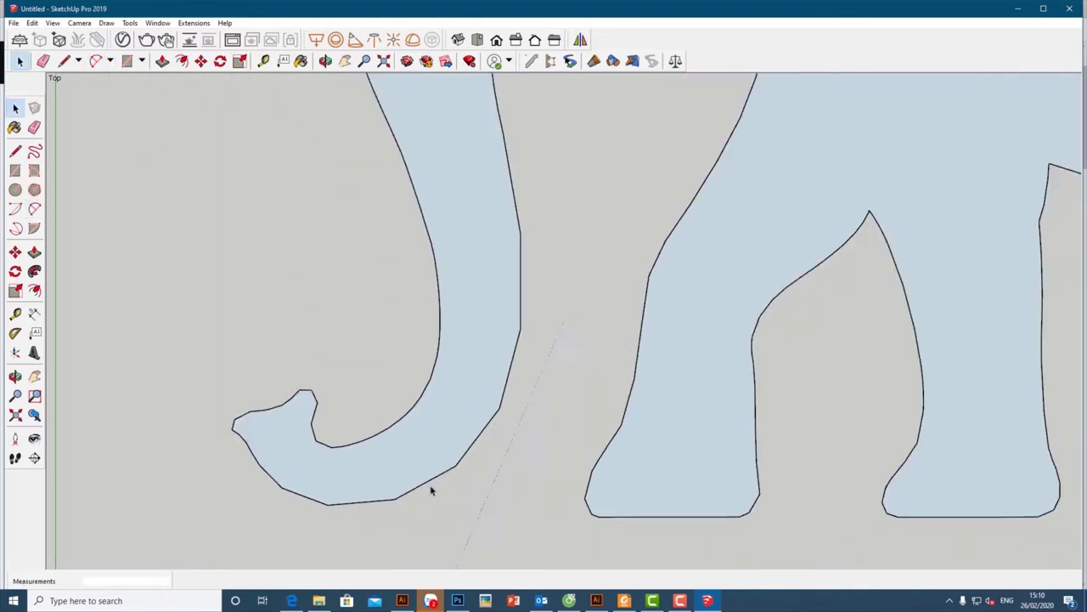
Step: Round the trunk notch corner of the elephant outline with a 2-Point Arc
scroll(318, 437, "up", 3)
key("a")
left_click(312, 327)
left_click(346, 368)
scroll(332, 371, "up", 2)
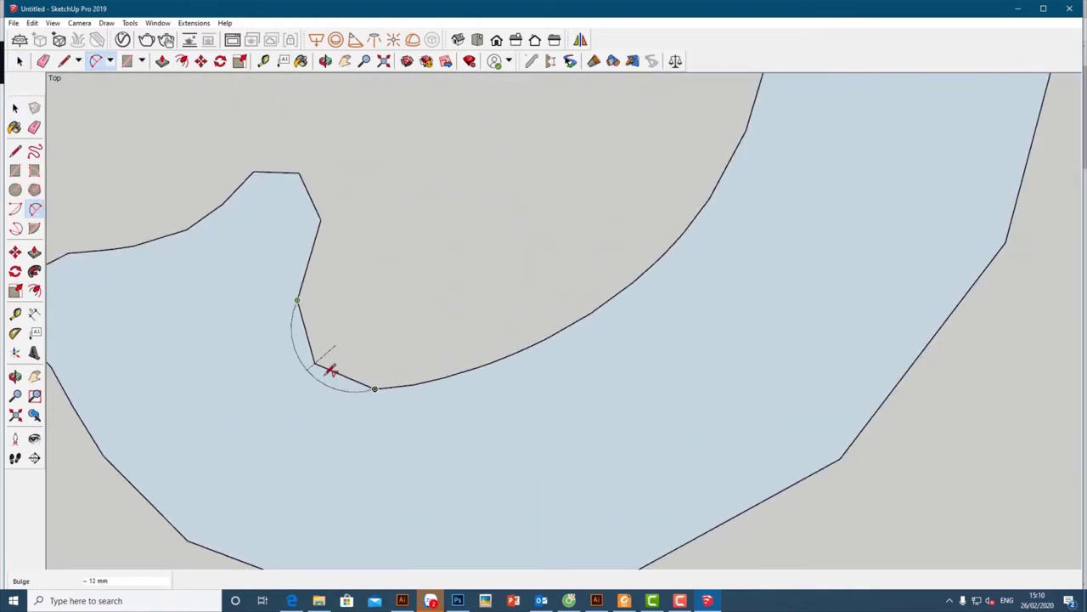
left_click(330, 371)
scroll(255, 281, "down", 1)
scroll(255, 281, "up", 2)
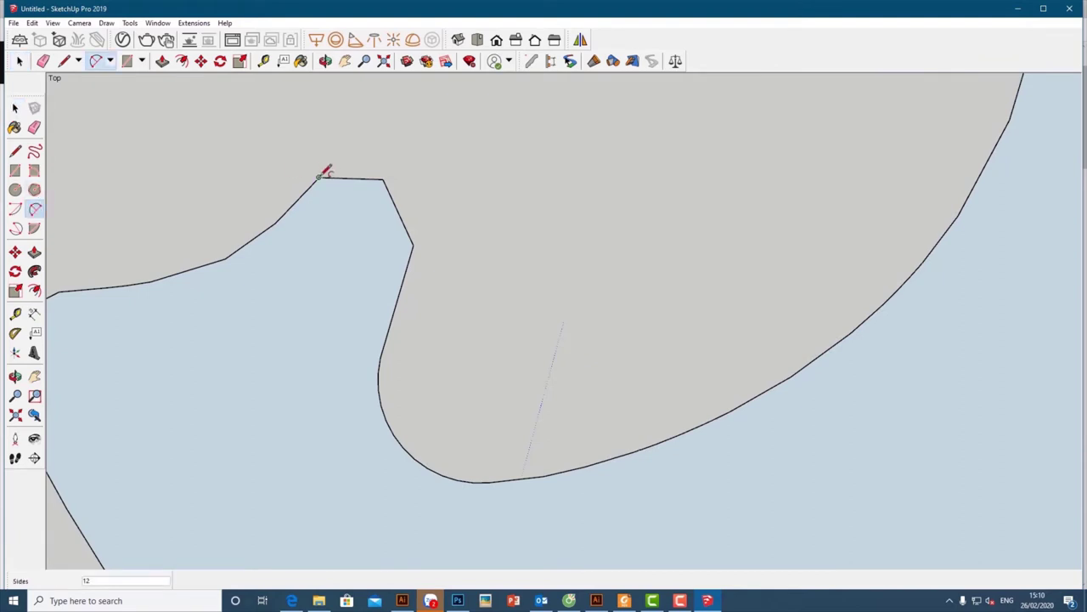
left_click(399, 170)
Step: Round the trunk tip and smooth the trunk's lower edge with arcs
middle_click_drag(558, 255, 909, 246, "shift")
key("space")
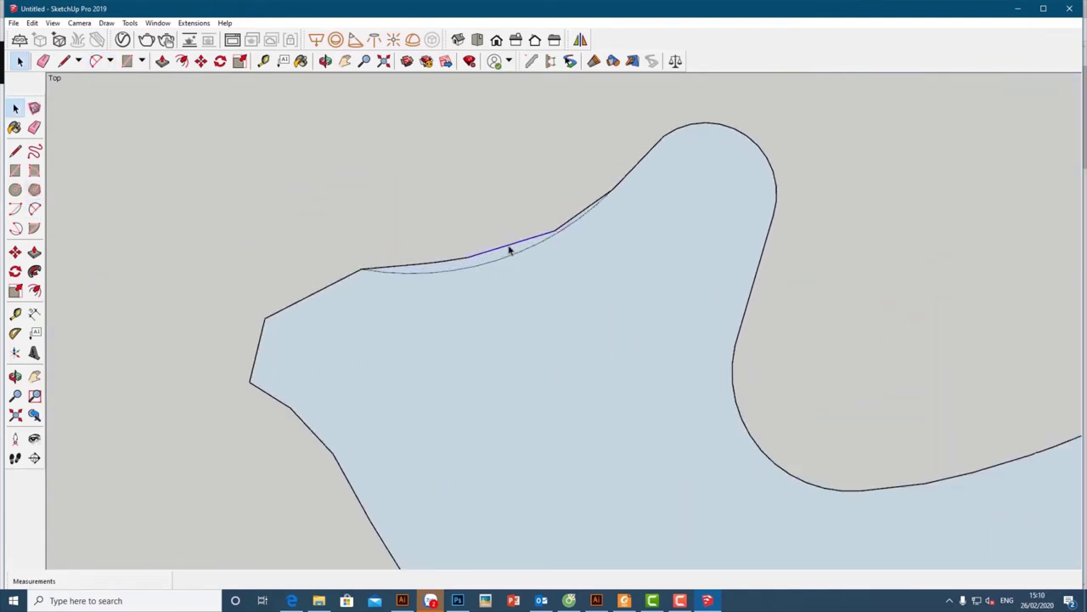
left_click(264, 280)
scroll(340, 315, "down", 3)
scroll(282, 311, "up", 2)
scroll(213, 152, "up", 2)
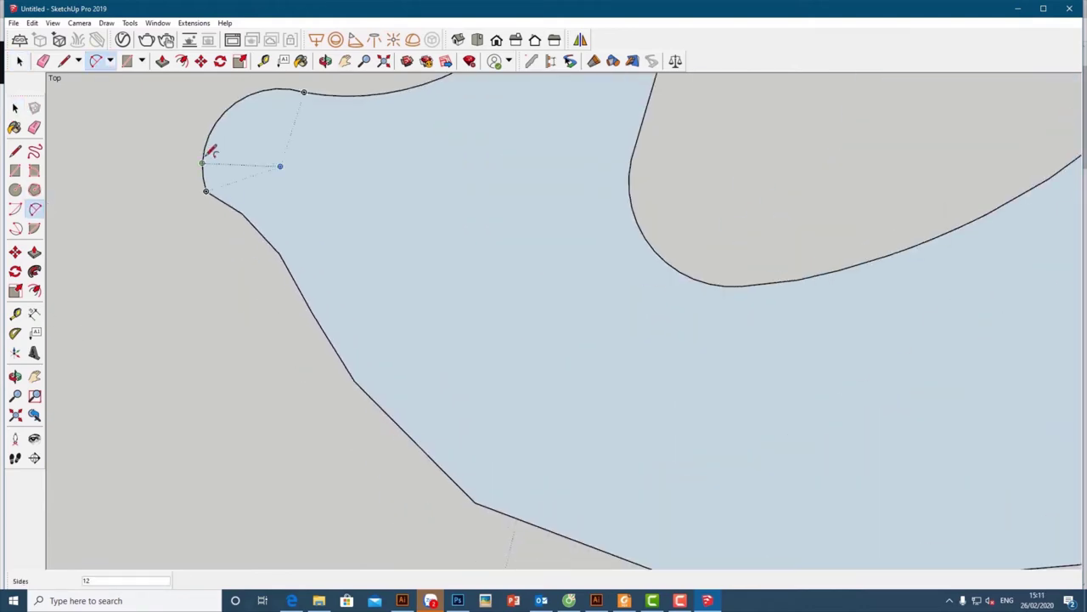
left_click(223, 202)
scroll(224, 201, "up", 1)
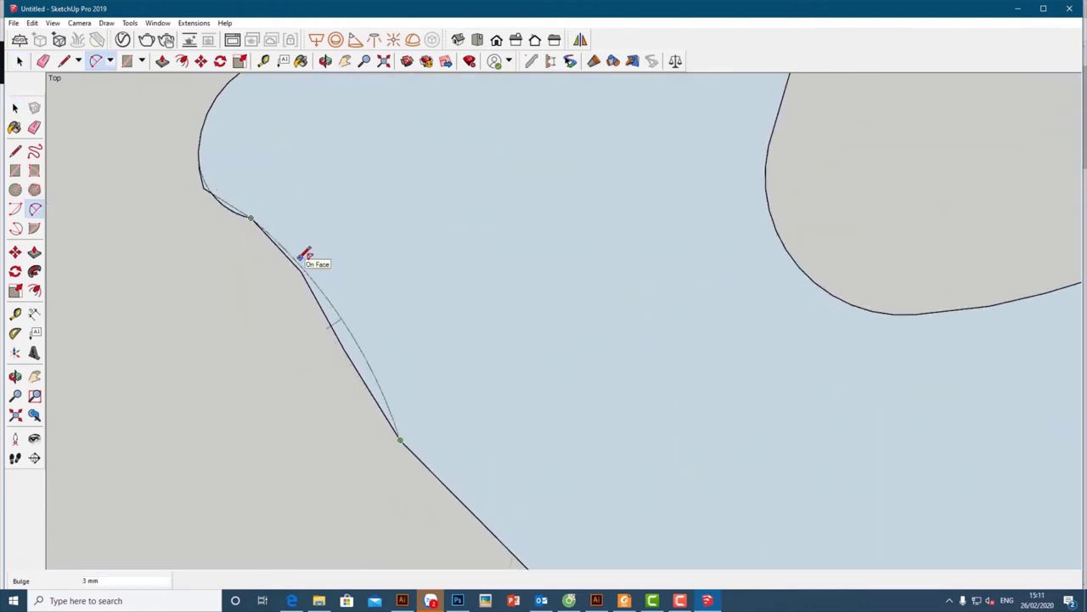
Step: Smooth the trunk's inner curve with another 2-Point Arc
scroll(223, 194, "down", 1)
scroll(216, 243, "down", 2)
scroll(280, 328, "down", 2)
scroll(179, 296, "up", 1)
scroll(247, 398, "down", 3)
key("a")
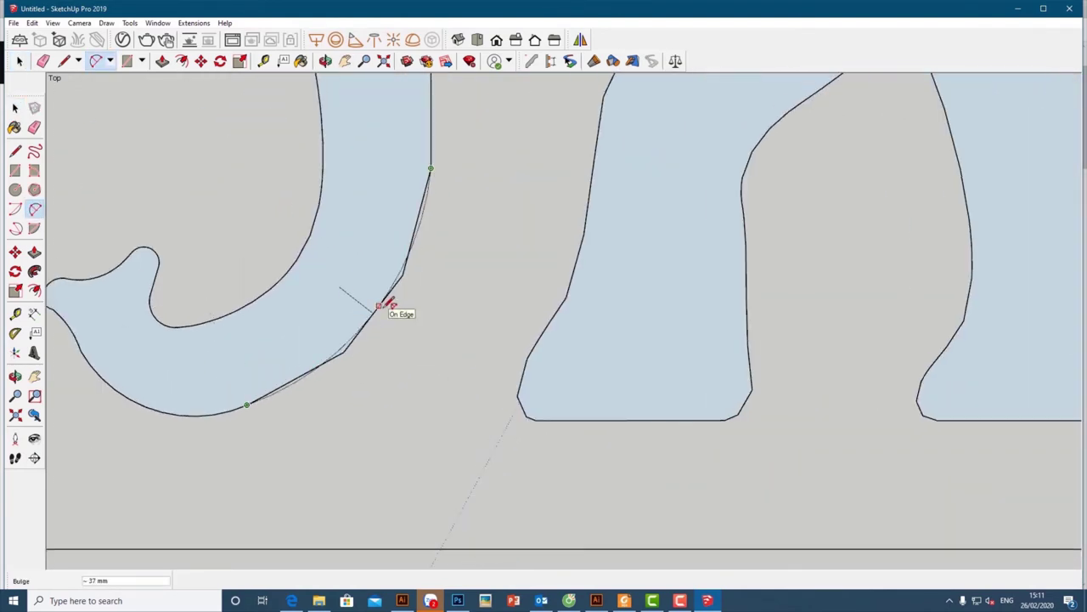
left_click(402, 284)
scroll(199, 416, "down", 1)
scroll(454, 274, "down", 1)
scroll(510, 262, "down", 1)
scroll(589, 231, "down", 3)
key("space")
Step: Round the sharp bottom corner of the front foot with an arc
scroll(589, 231, "up", 3)
scroll(666, 357, "up", 1)
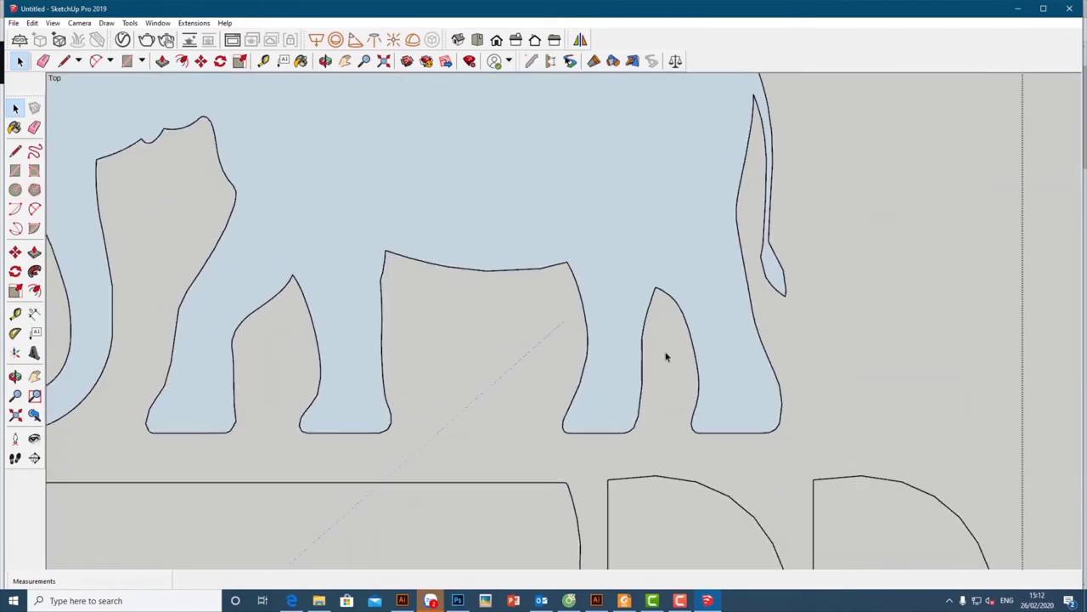
scroll(220, 435, "up", 2)
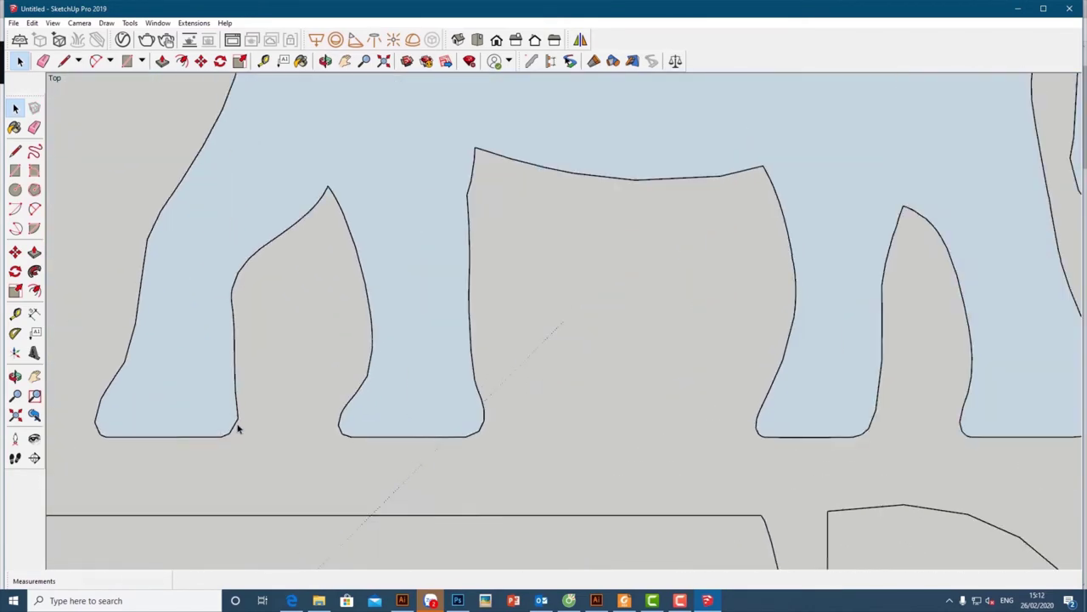
scroll(238, 429, "up", 1)
key("a")
scroll(156, 493, "up", 2)
left_click(142, 432)
left_click(117, 399)
scroll(298, 437, "down", 5)
Step: Push/Pull the elephant face up into a solid slab
mouse_move(298, 436)
middle_mouse_down()
mouse_move(522, 381)
mouse_move(388, 315)
middle_mouse_up()
key("p")
left_click(406, 328)
key("Return")
scroll(468, 167, "down", 3)
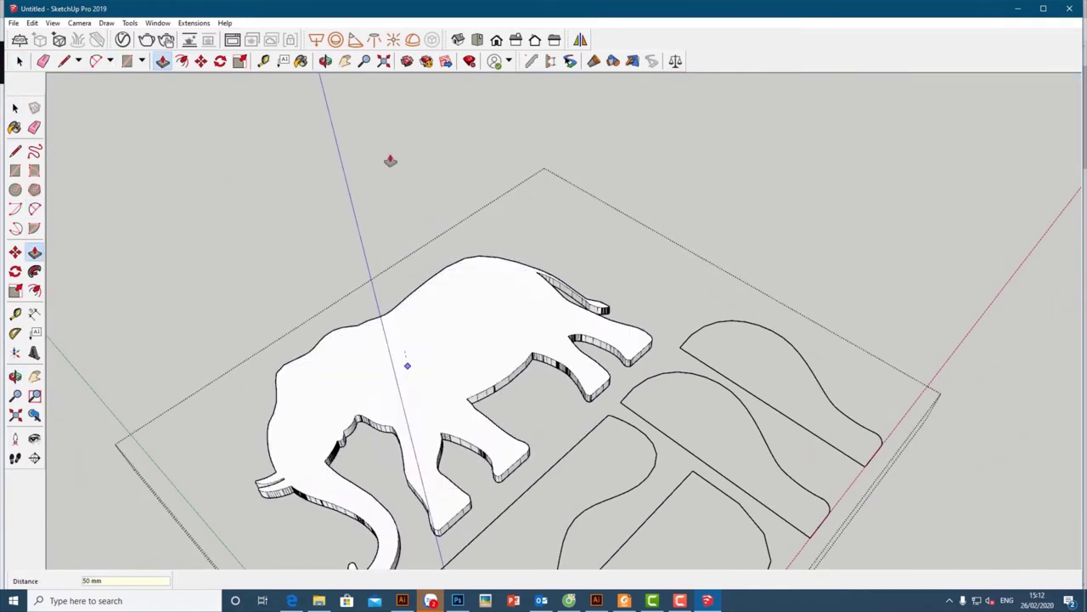
middle_click_drag(468, 167, 478, 271)
scroll(478, 272, "up", 4)
key("space")
Step: Select the elephant solid and toggle its visibility to reach the shelf outlines
left_click(503, 272)
triple_click(701, 291)
middle_click_drag(700, 290, 546, 243)
left_click(52, 23)
key("Escape")
key("Delete")
left_click(31, 23)
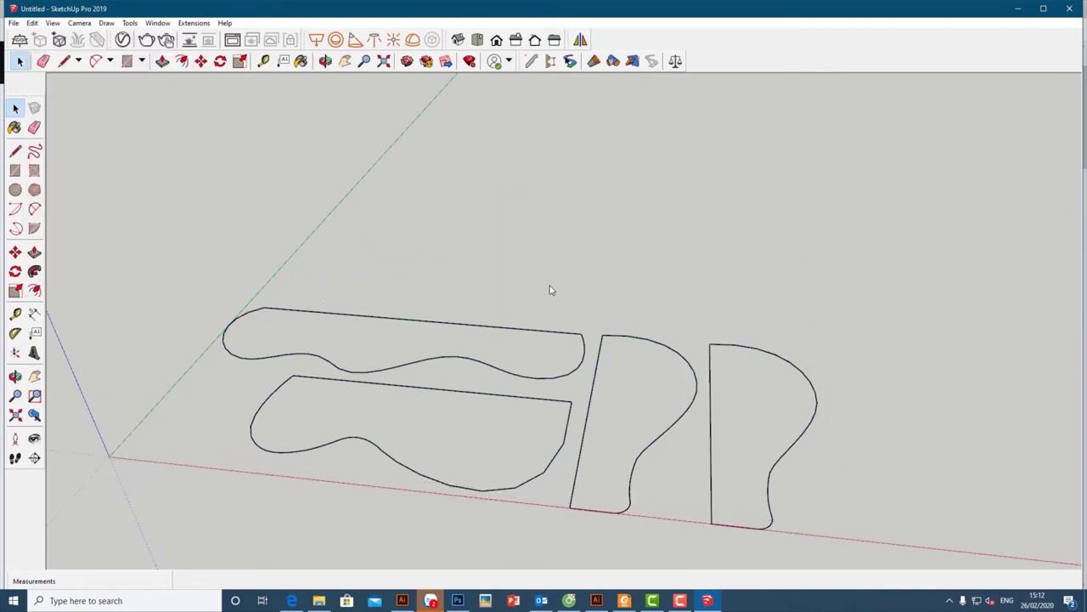
right_click(527, 290)
left_click(544, 90)
Step: Close the upper-left shelf outline, extrude it, and paste the slab in place outside the group
double_click(403, 375)
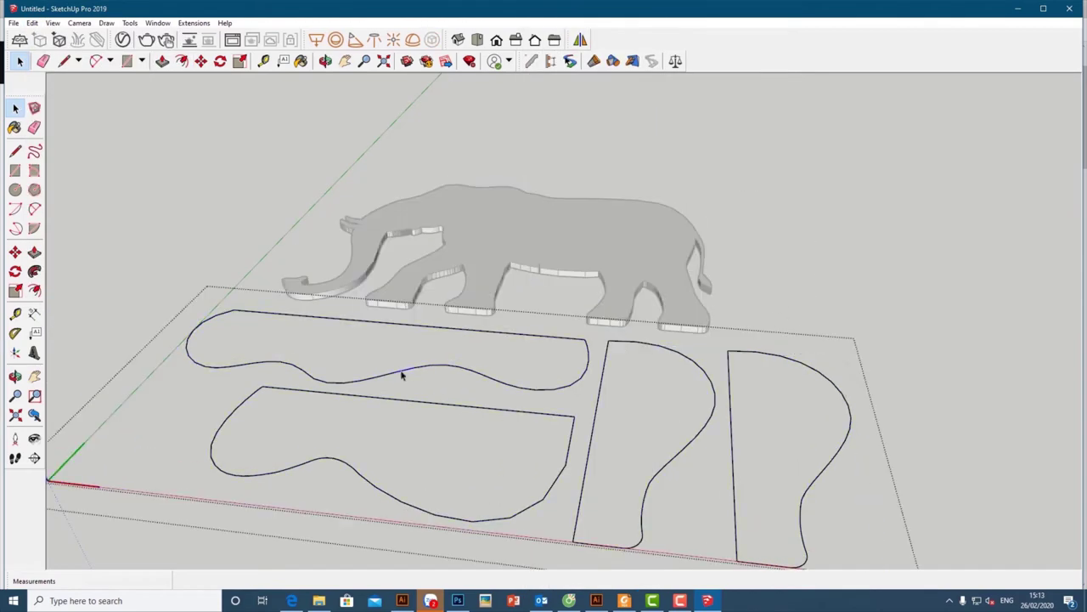
left_click(353, 316)
left_click(398, 323)
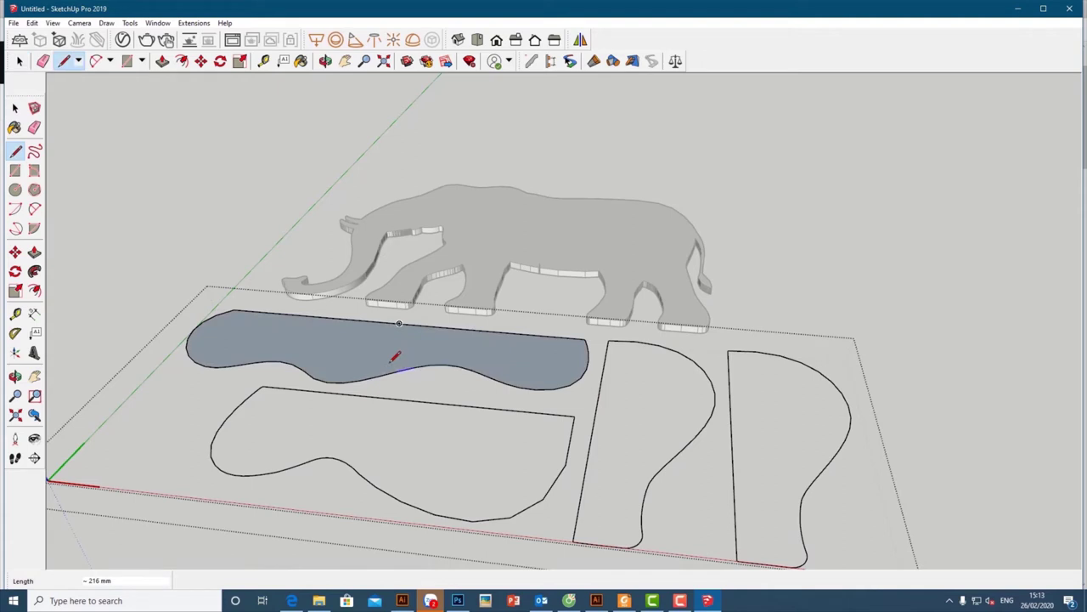
left_click(162, 61)
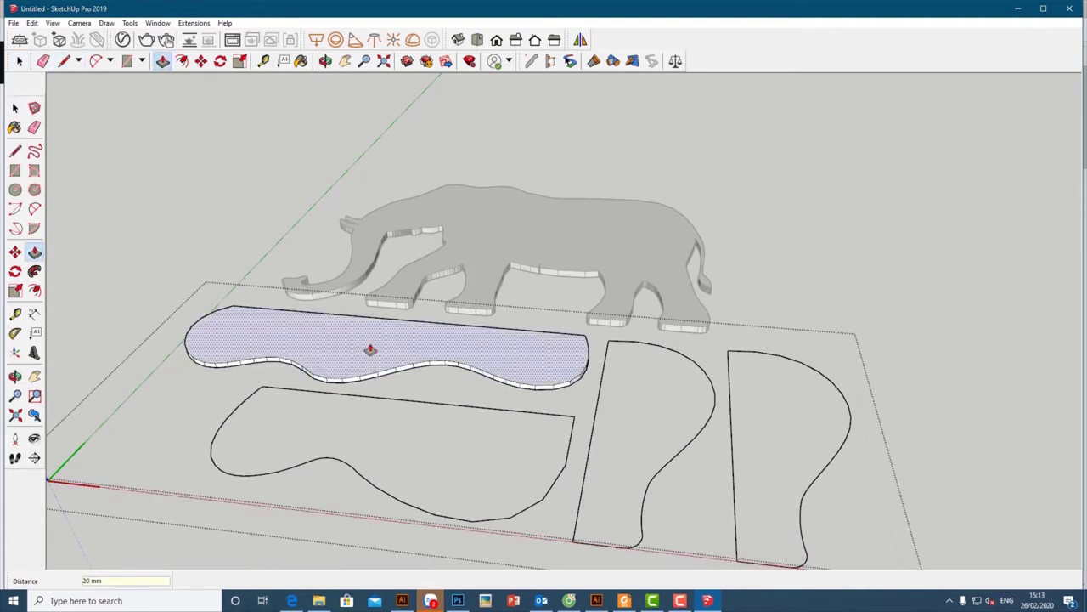
double_click(357, 346)
right_click(356, 347)
left_click(395, 175)
key("ctrl+x")
left_click(32, 23)
left_click(51, 99)
left_click(72, 208)
Step: Extrude the lower-left piece by the same depth and paste it in place
left_click(417, 446)
double_click(417, 445)
triple_click(379, 422)
key("ctrl+x")
left_click(31, 23)
left_click(51, 99)
right_click(328, 435)
left_click(370, 524)
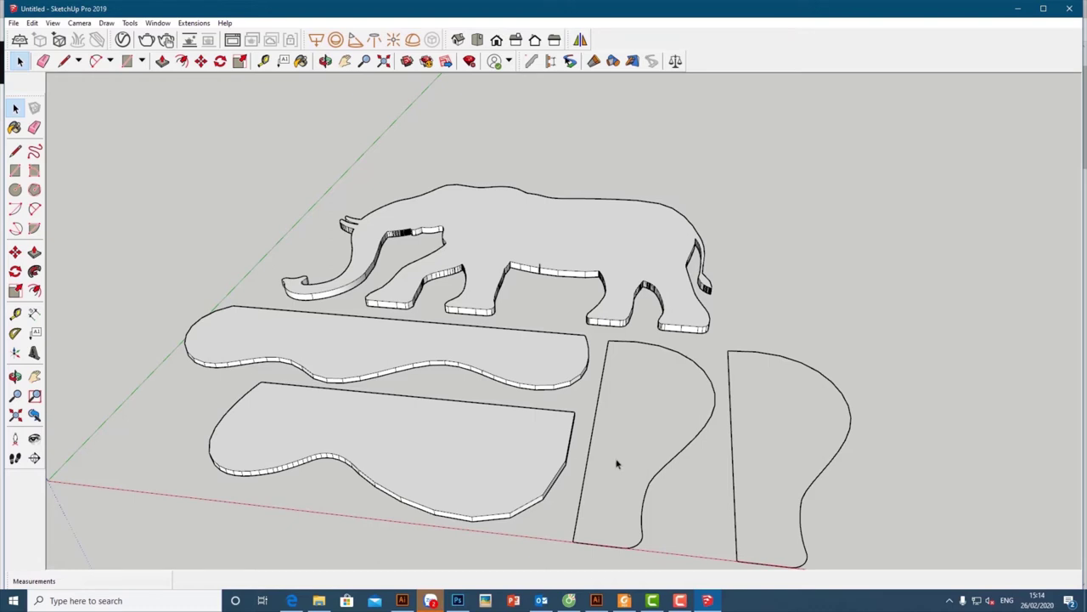
Step: Inside the remaining outlines group, close the middle outline into a face
double_click(674, 461)
left_click(597, 404)
key("space")
left_click(614, 417)
left_click(53, 23)
left_click(726, 272)
left_click(785, 363)
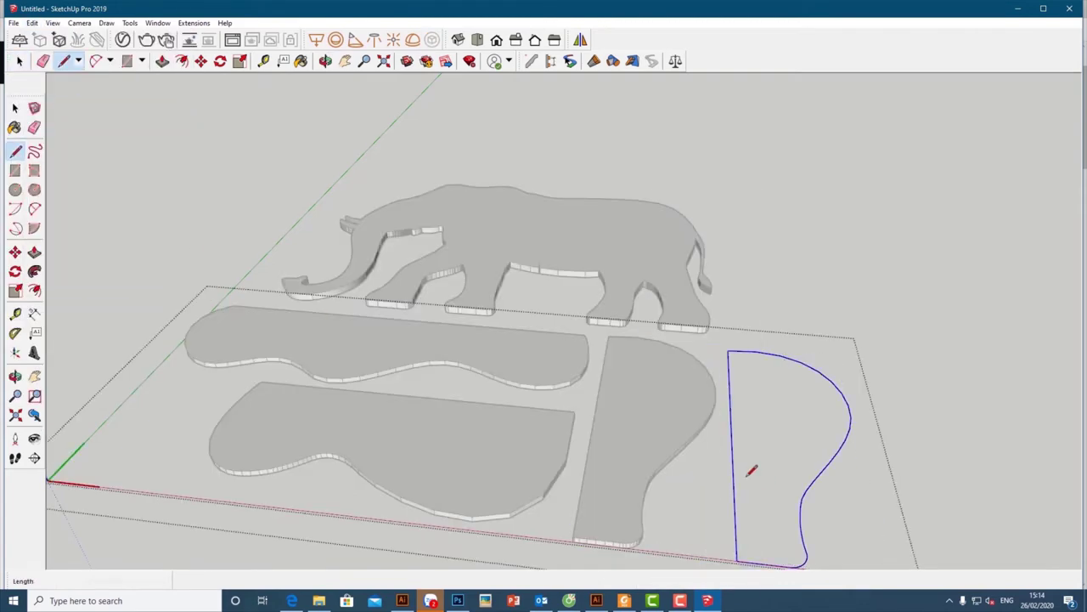
Step: Close the D-shaped outline into a face and select everything in the group
key("space")
left_click(751, 470)
scroll(786, 463, "up", 3)
key("space")
scroll(850, 451, "down", 5)
scroll(801, 427, "up", 5)
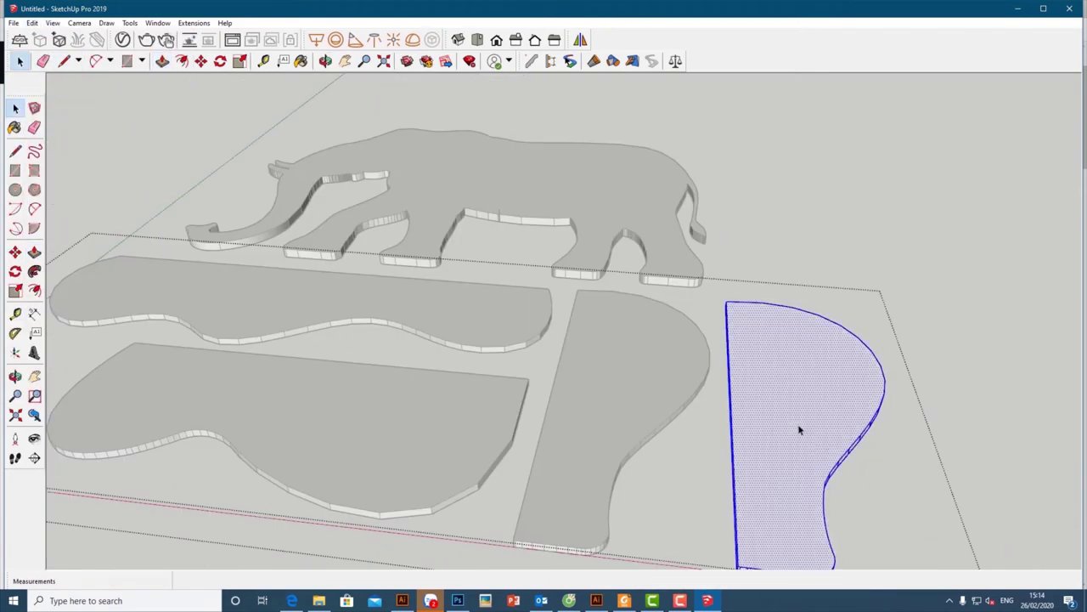
scroll(793, 383, "down", 6)
key("ctrl+a")
scroll(460, 324, "up", 10)
scroll(529, 287, "down", 5)
Step: Select the elephant and check it from the top and front views
scroll(554, 332, "down", 3)
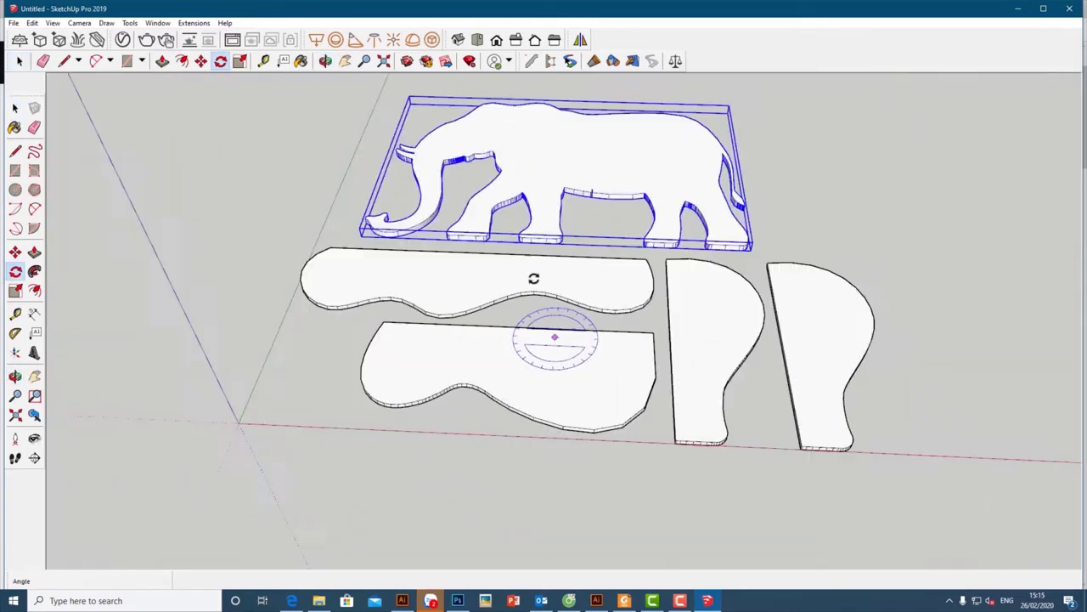
scroll(720, 376, "up", 3)
key("space")
mouse_move(672, 349)
middle_mouse_down()
mouse_move(638, 249)
mouse_move(701, 270)
middle_mouse_up()
left_click(638, 249)
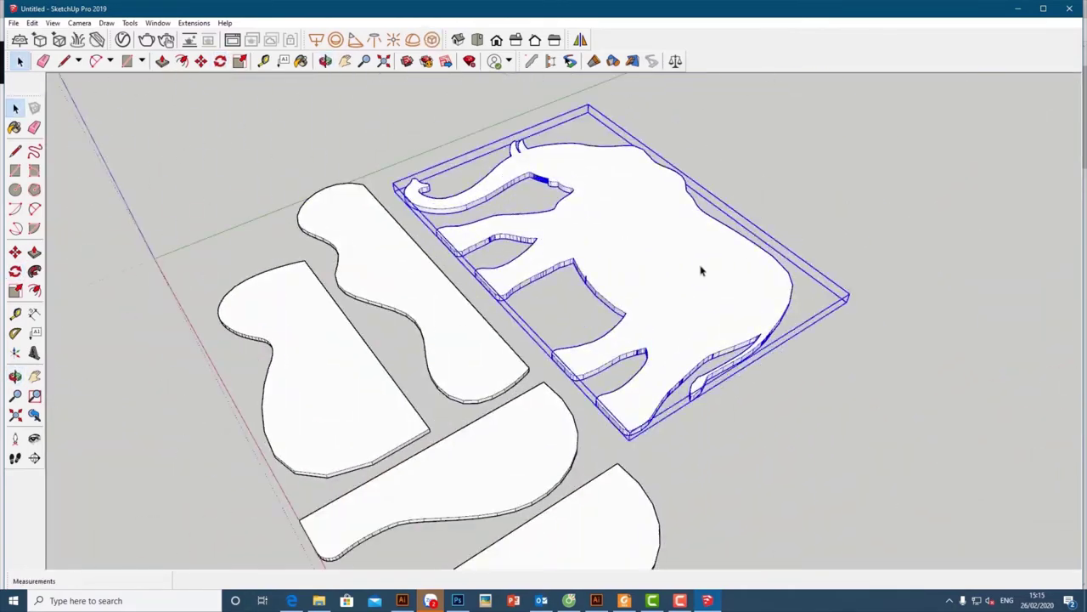
key("t")
left_click(98, 174)
left_click(702, 474)
key("space")
key("f")
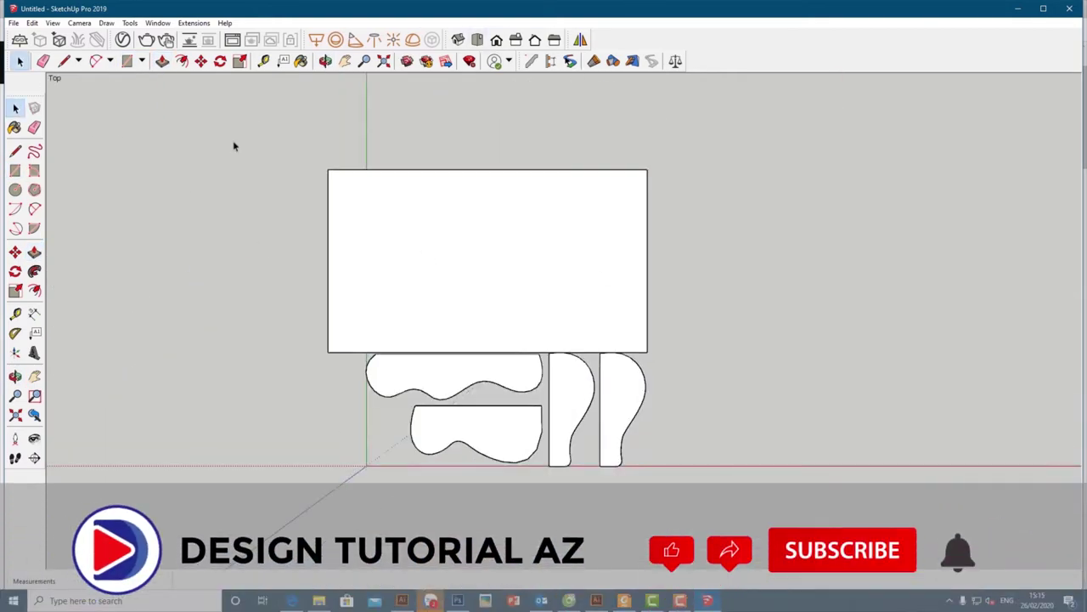
Step: Lay the long wavy board across the elephant's back as a shelf
middle_click_drag(257, 165, 490, 190)
triple_click(491, 189)
key("q")
mouse_move(637, 443)
middle_mouse_down()
mouse_move(638, 376)
mouse_move(547, 368)
middle_mouse_up()
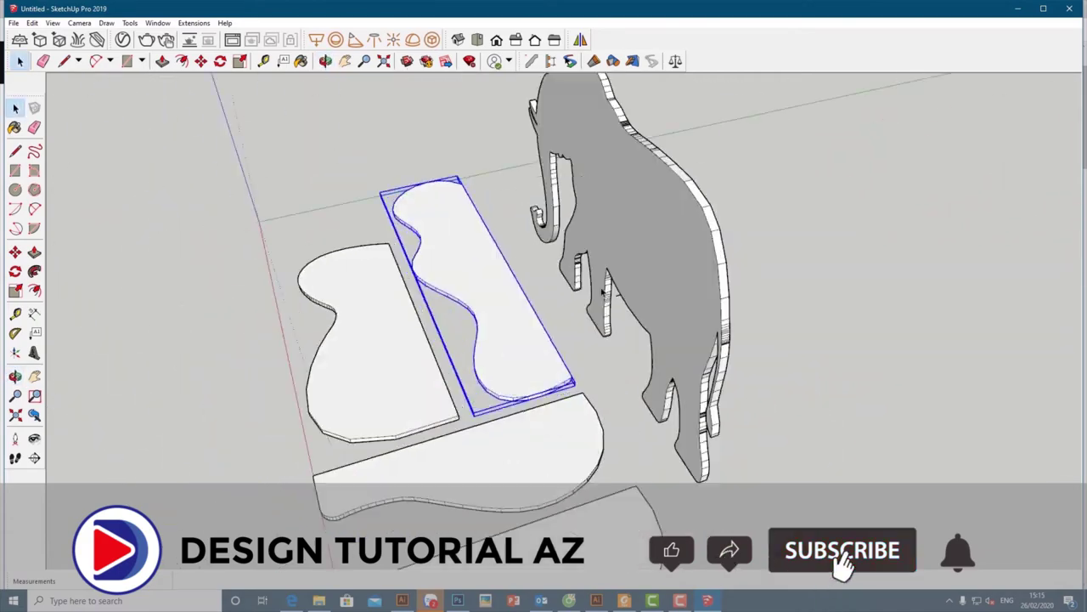
left_click(684, 355)
mouse_move(721, 311)
middle_mouse_down()
mouse_move(299, 249)
mouse_move(544, 153)
middle_mouse_up()
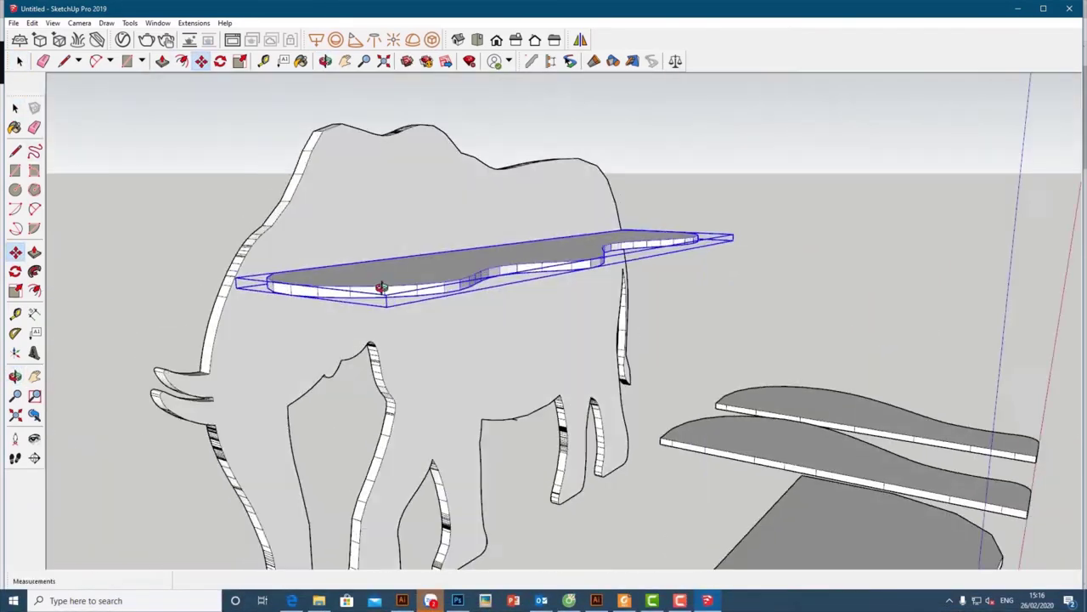
left_click(348, 286)
Step: Move the second wavy board and rotate it to stand upright as a divider
key("space")
mouse_move(213, 275)
middle_mouse_down()
mouse_move(658, 414)
mouse_move(425, 382)
middle_mouse_up()
left_click(383, 407)
key("m")
left_click(478, 454)
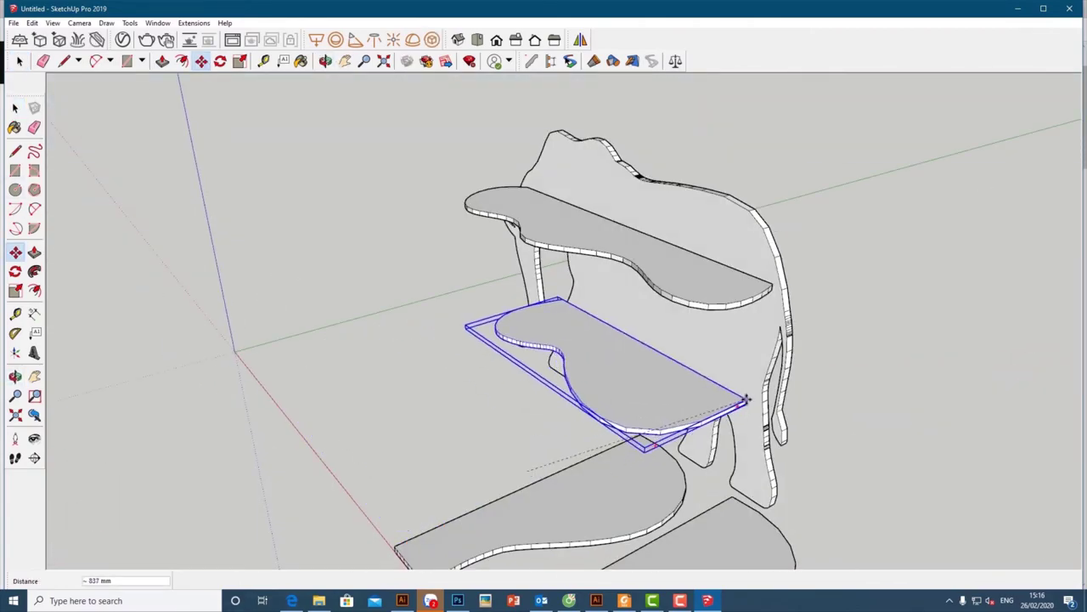
middle_click_drag(720, 402, 788, 214)
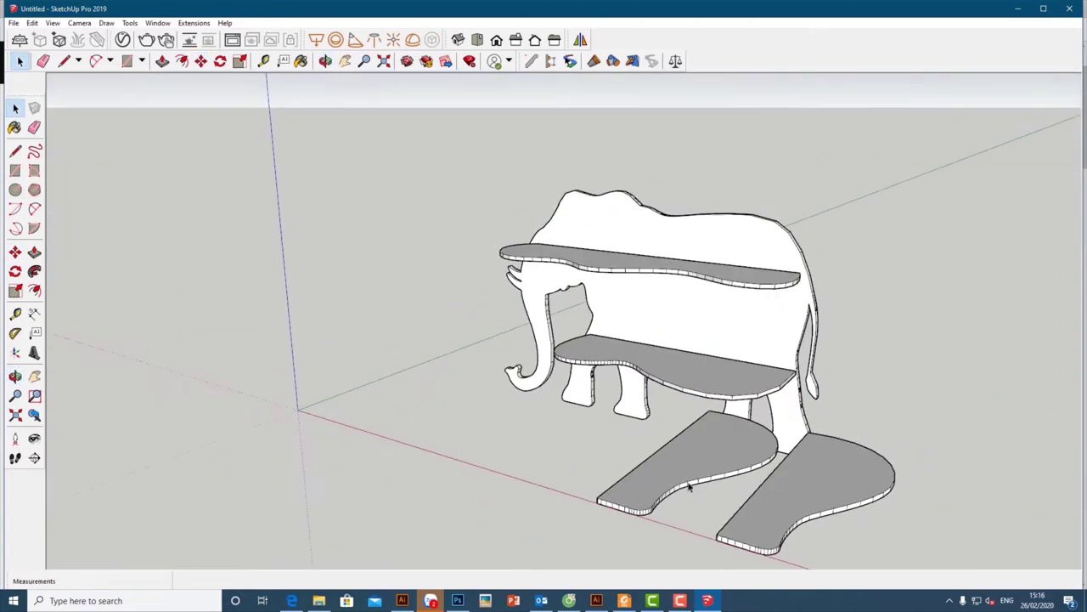
middle_click_drag(788, 215, 876, 447)
scroll(876, 447, "up", 3)
key("space")
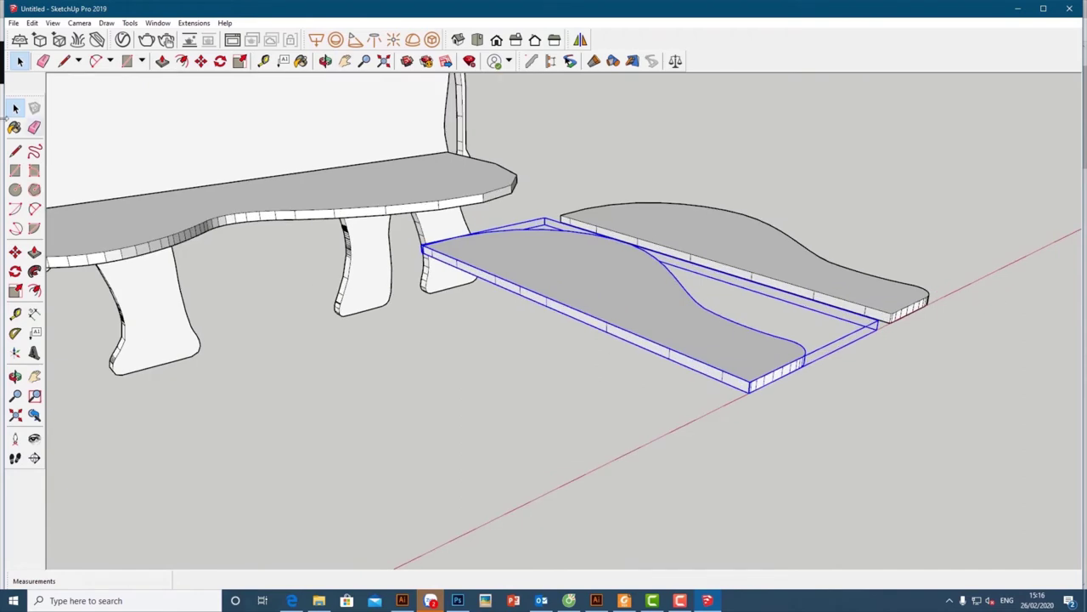
mouse_move(655, 382)
middle_mouse_down()
mouse_move(623, 445)
mouse_move(603, 395)
middle_mouse_up()
left_click(643, 454)
Step: Slide the upright divider into place through the elephant, checking the Illustrator artwork
right_click(668, 255)
key("Escape")
middle_click_drag(344, 273, 436, 214)
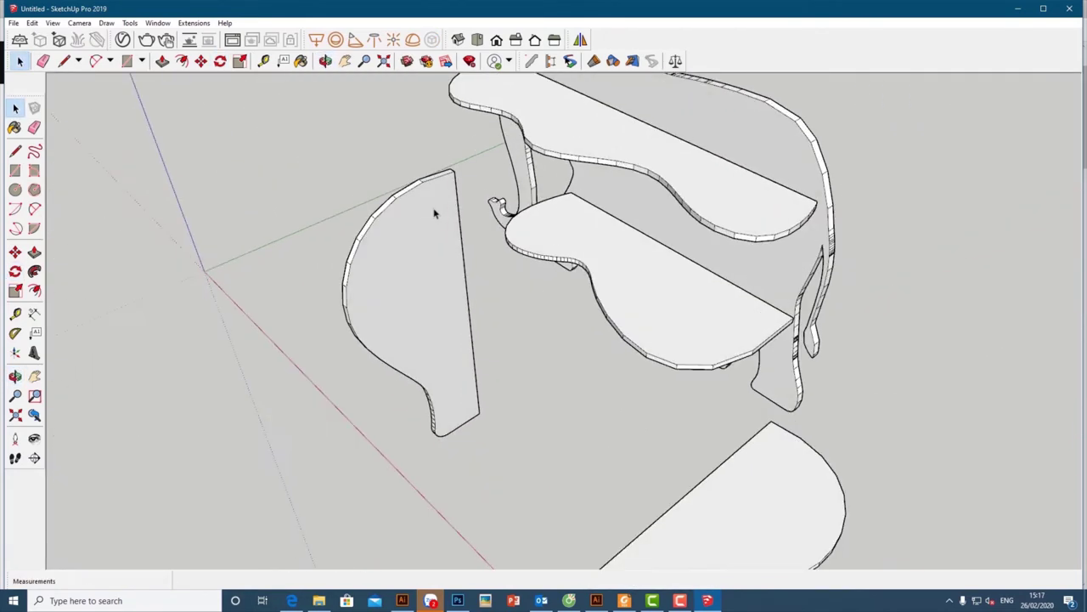
left_click(14, 108)
middle_click_drag(584, 126, 629, 340)
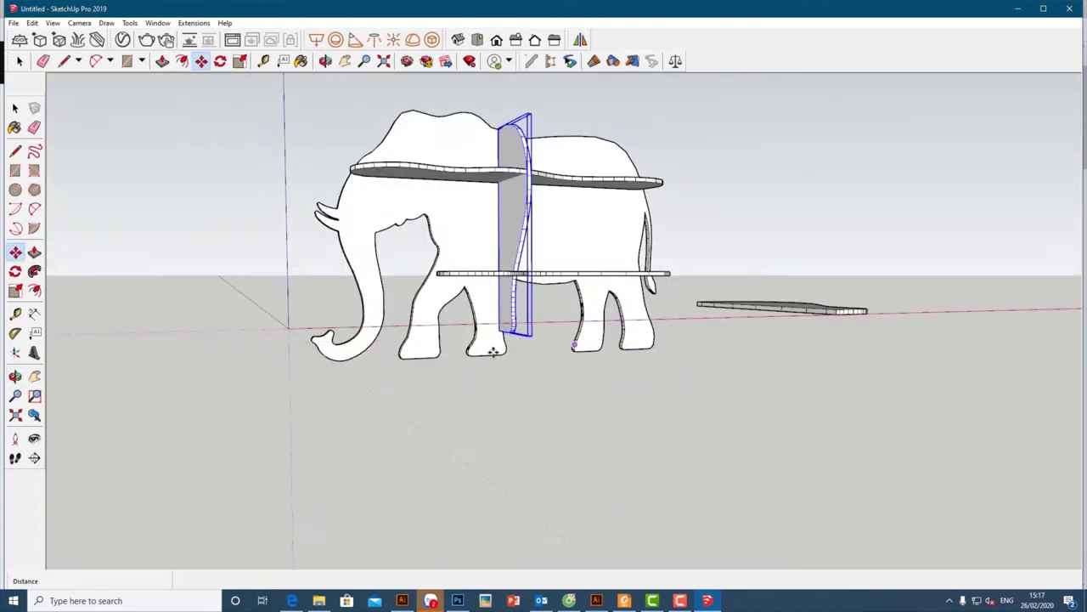
scroll(643, 364, "up", 5)
scroll(442, 346, "up", 3)
scroll(442, 347, "down", 2)
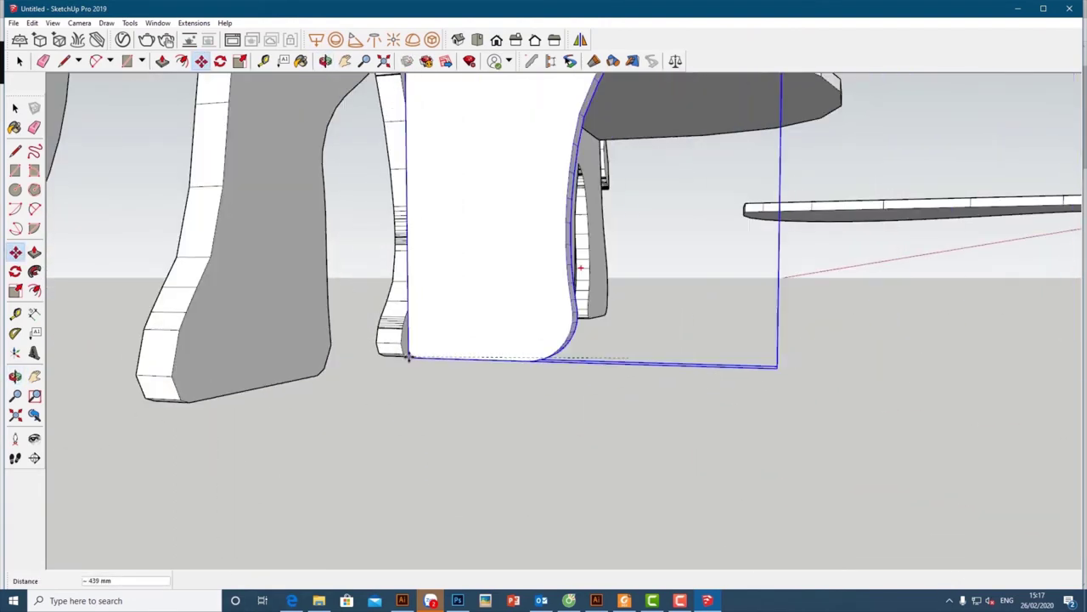
scroll(459, 353, "down", 3)
scroll(481, 360, "down", 3)
left_click(597, 600)
left_click(597, 601)
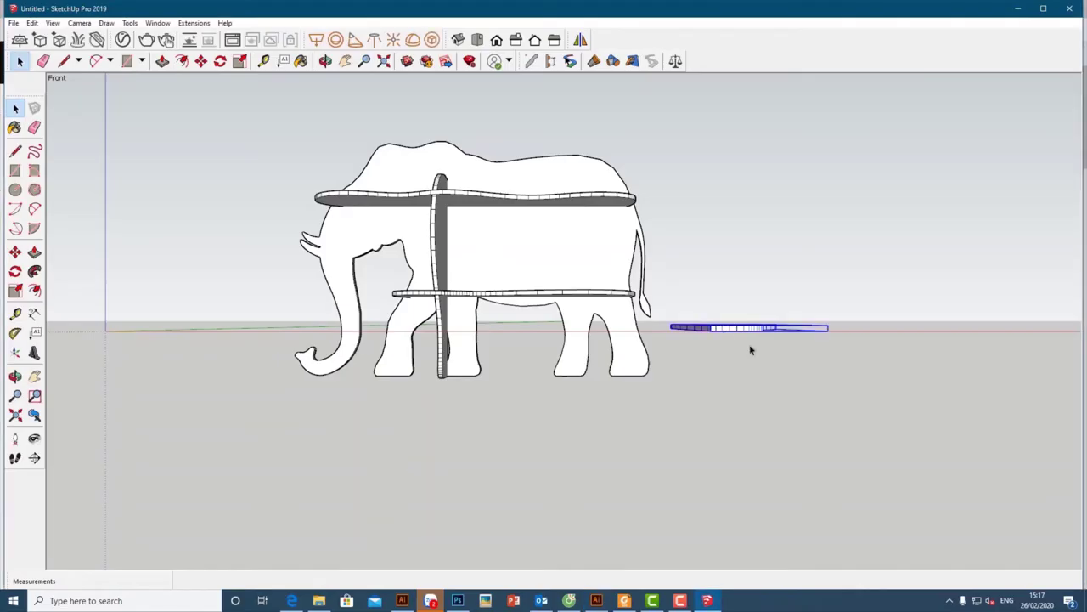
Step: Place the second vertical divider inside the elephant's body
scroll(750, 348, "up", 5)
middle_click_drag(412, 408, 734, 397)
scroll(734, 397, "down", 5)
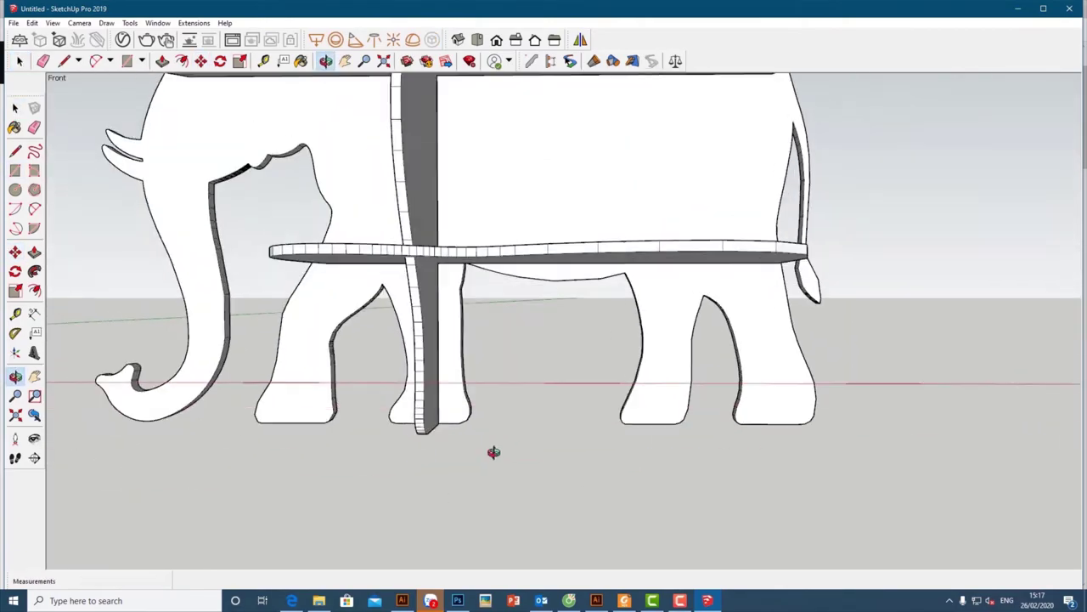
scroll(485, 374, "down", 2)
mouse_move(478, 298)
middle_mouse_down()
mouse_move(413, 303)
mouse_move(323, 23)
mouse_move(558, 158)
middle_mouse_up()
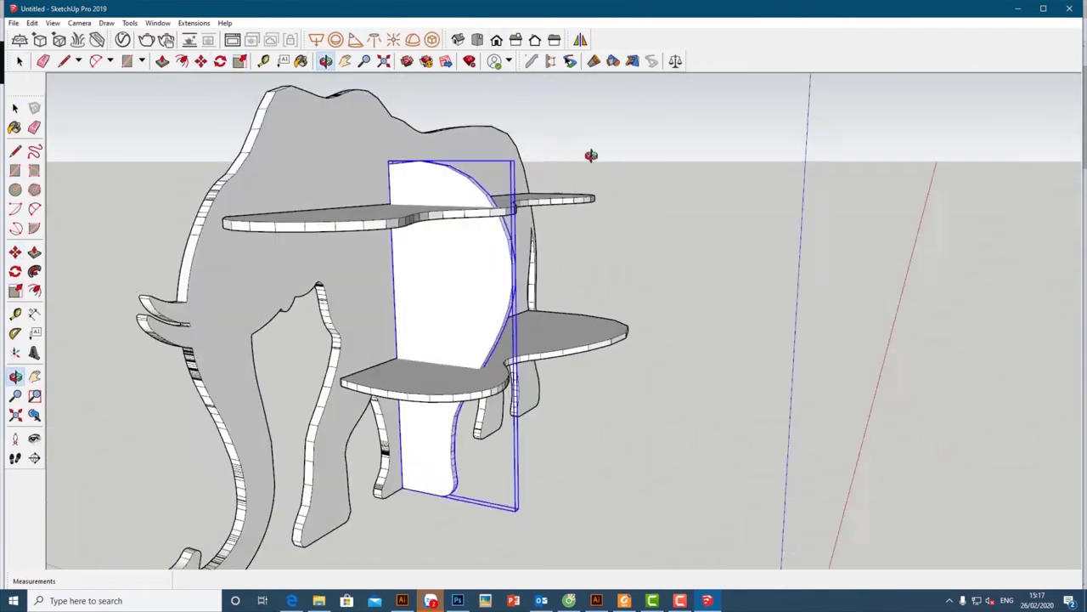
scroll(558, 158, "up", 5)
mouse_move(444, 165)
middle_mouse_down()
mouse_move(808, 372)
mouse_move(731, 287)
mouse_move(493, 303)
mouse_move(504, 145)
middle_mouse_up()
scroll(808, 372, "down", 5)
left_click(493, 304)
key("m")
key("space")
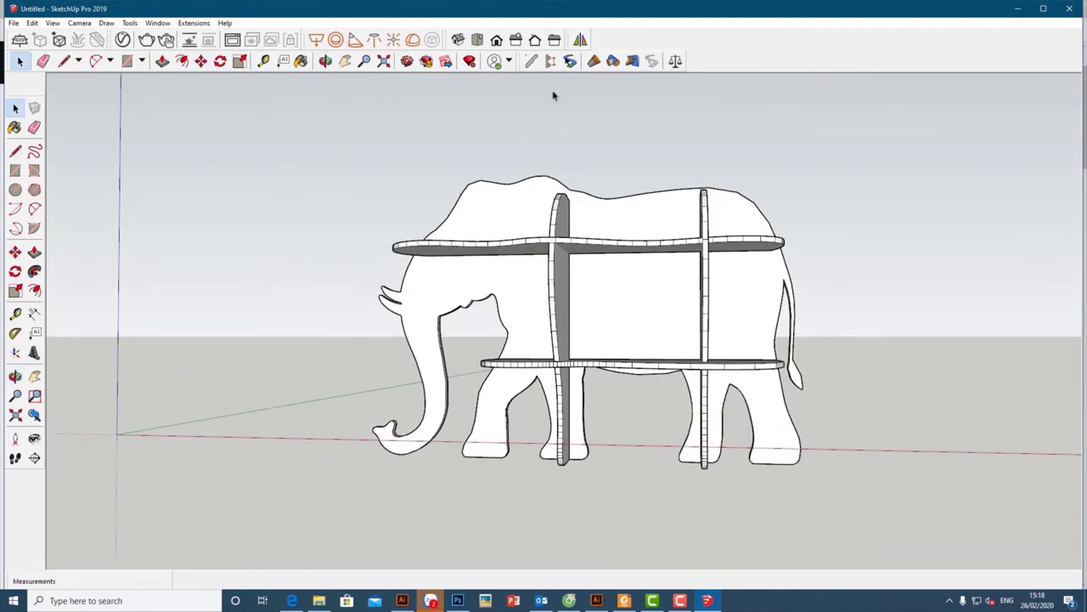
Step: Check the shelves from back and front, then adjust the top shelf with Move and Scale
left_click(535, 40)
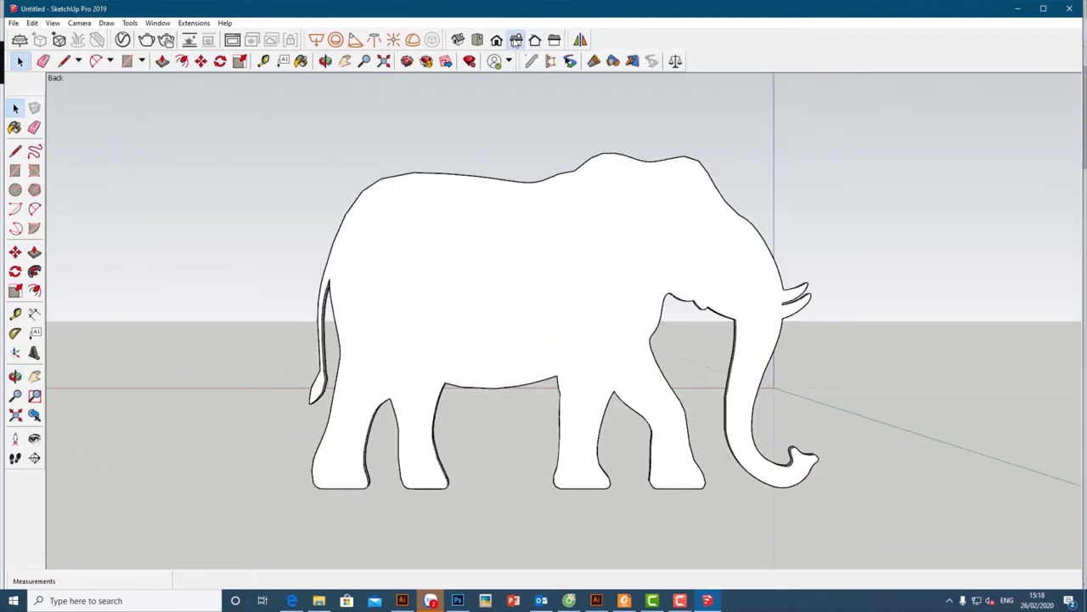
left_click(516, 40)
mouse_move(544, 280)
middle_mouse_down()
mouse_move(593, 403)
mouse_move(782, 368)
middle_mouse_up()
scroll(850, 279, "up", 5)
key("m")
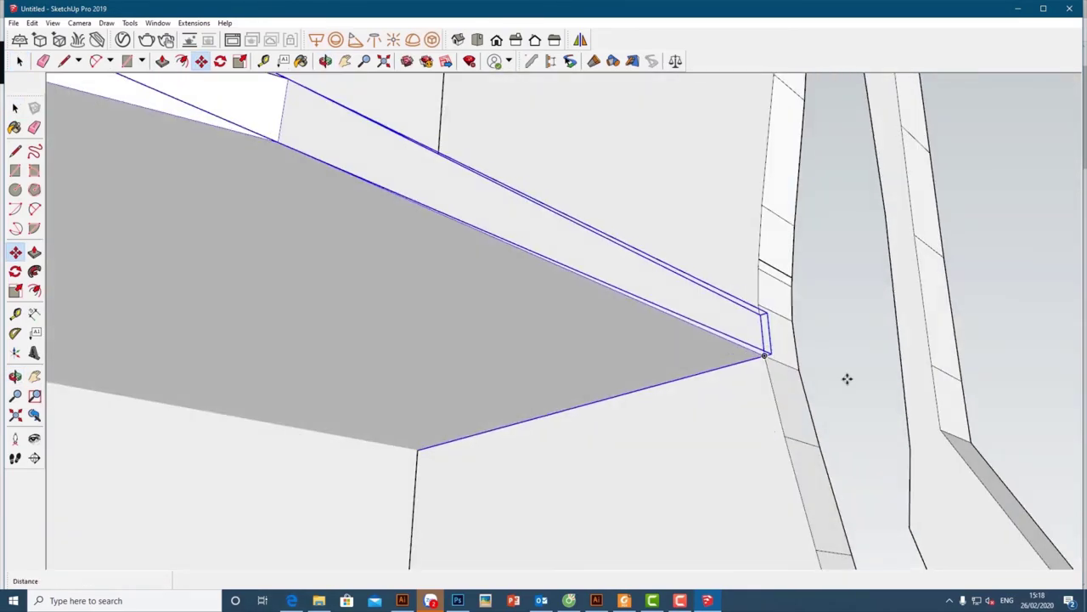
scroll(768, 428, "down", 10)
scroll(768, 428, "down", 5)
scroll(801, 466, "up", 3)
key("s")
scroll(543, 336, "up", 3)
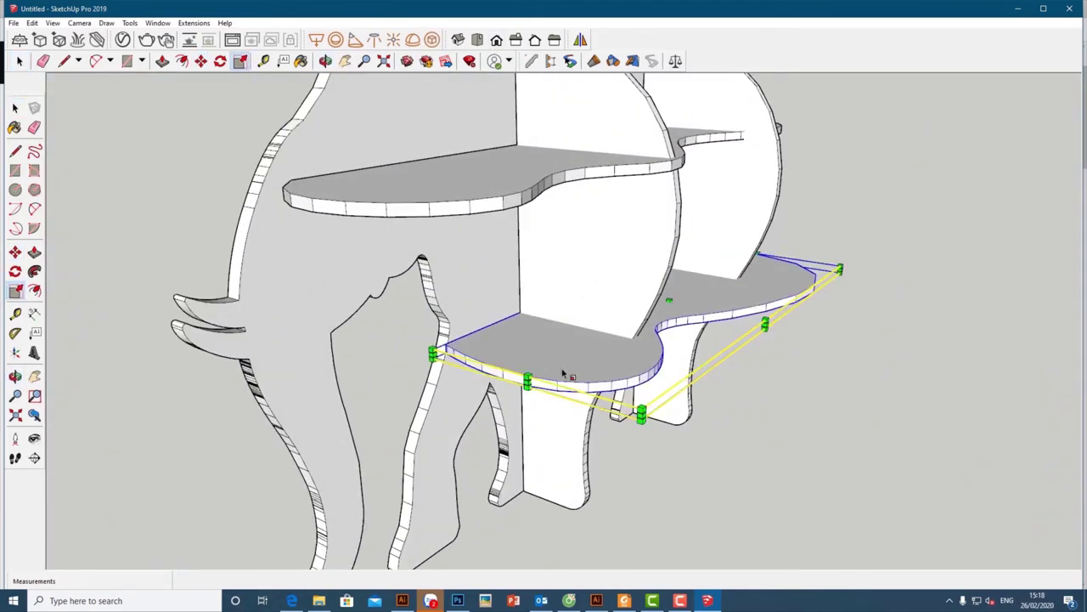
Step: Inspect the assembled shelf unit from the Front and Right standard views
left_click(516, 41)
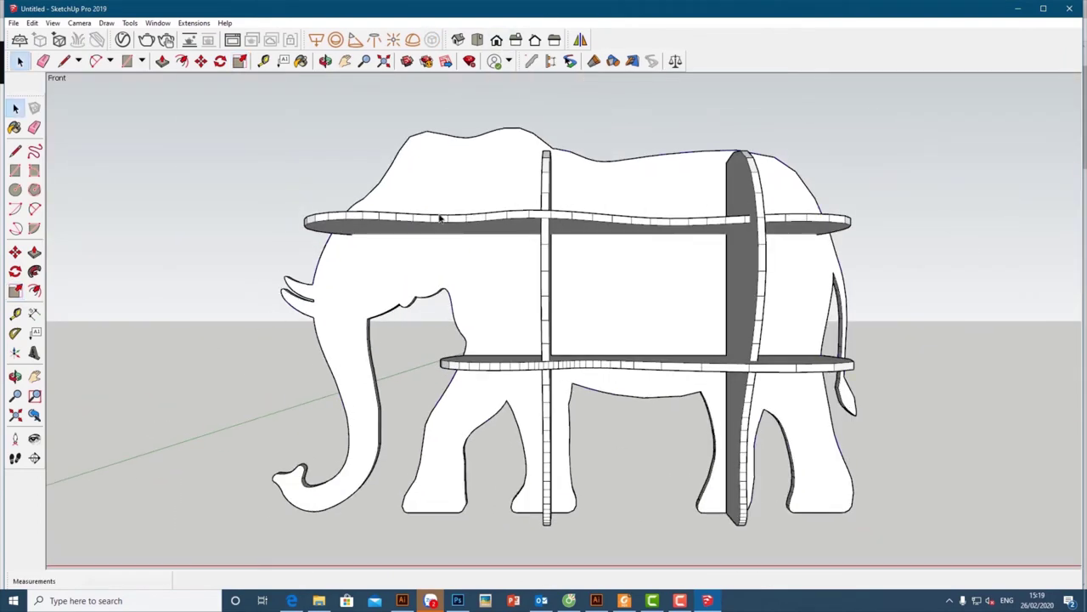
key("m")
key("space")
scroll(908, 312, "down", 2)
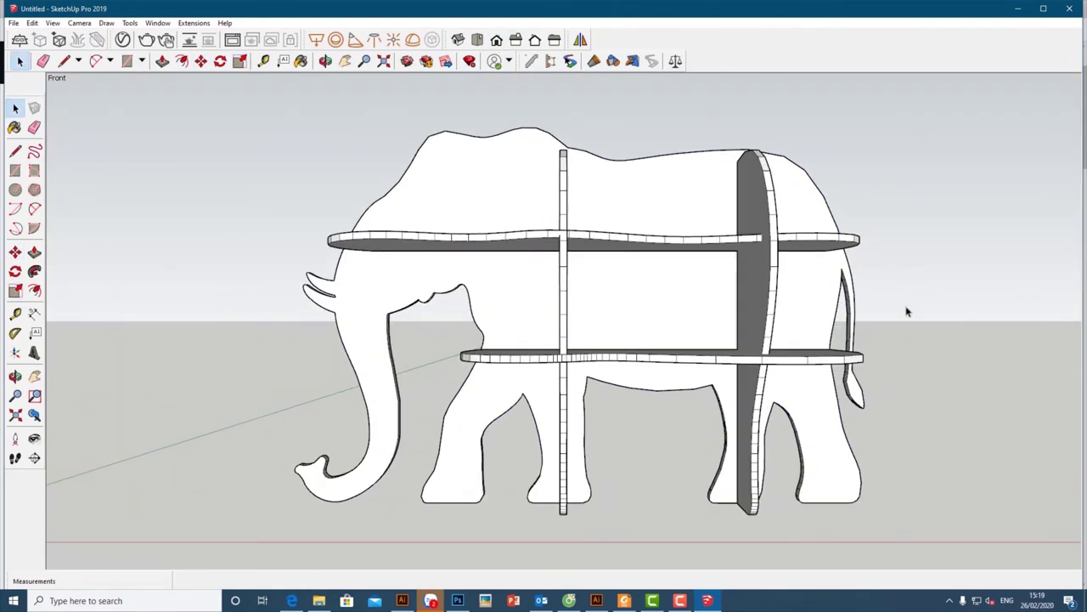
left_click(535, 40)
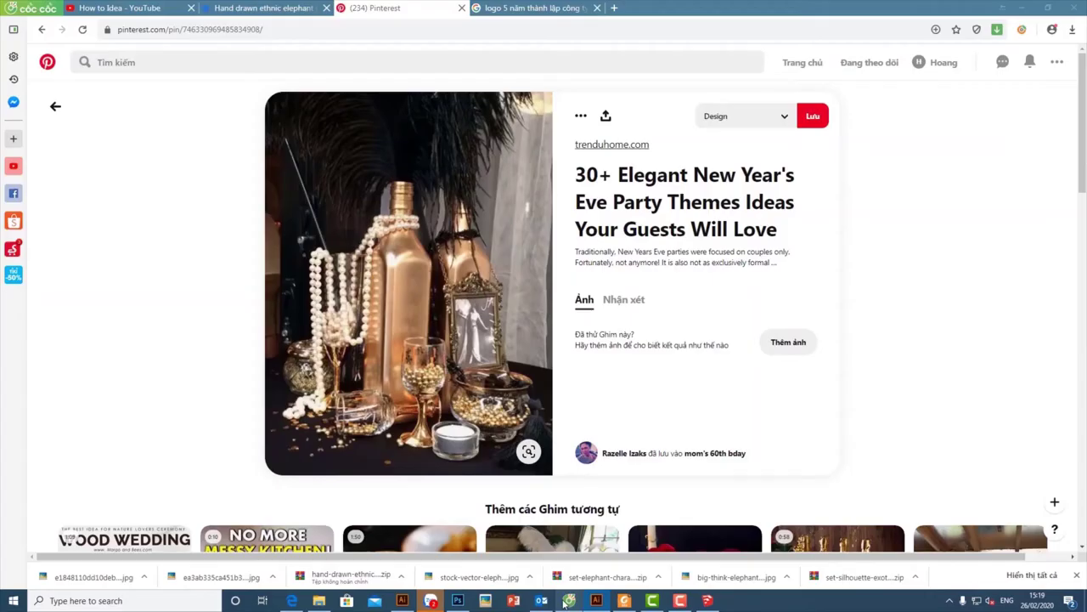
Step: Scroll down through the New Year's Eve party themes pin on Pinterest
scroll(457, 321, "down", 3)
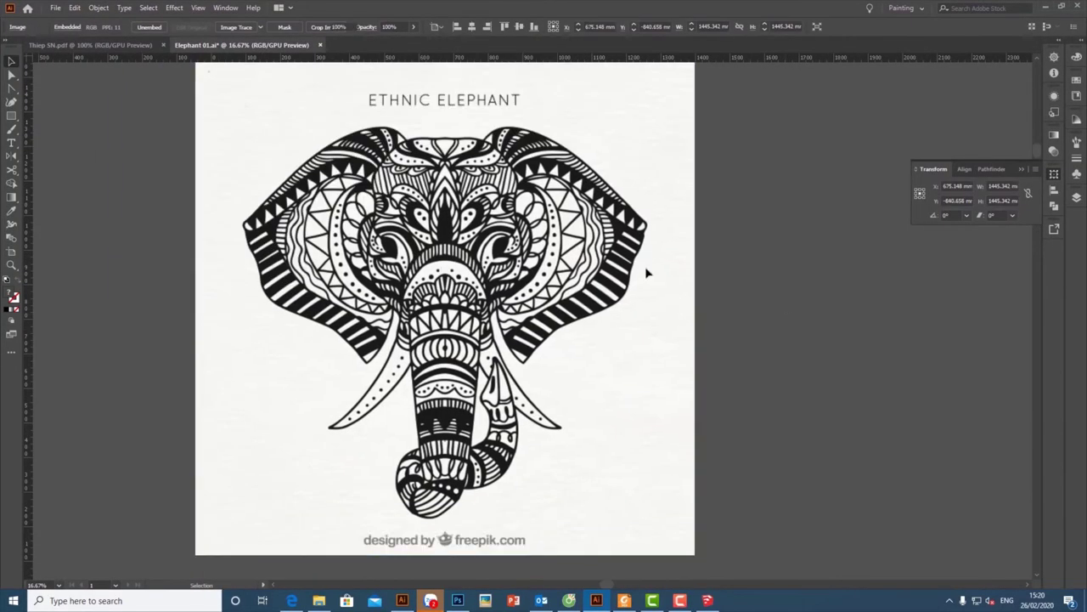
Step: Trace the elephant's ear with the Pen tool and hide the ethnic elephant image
left_click_drag(627, 284, 656, 223)
key("v")
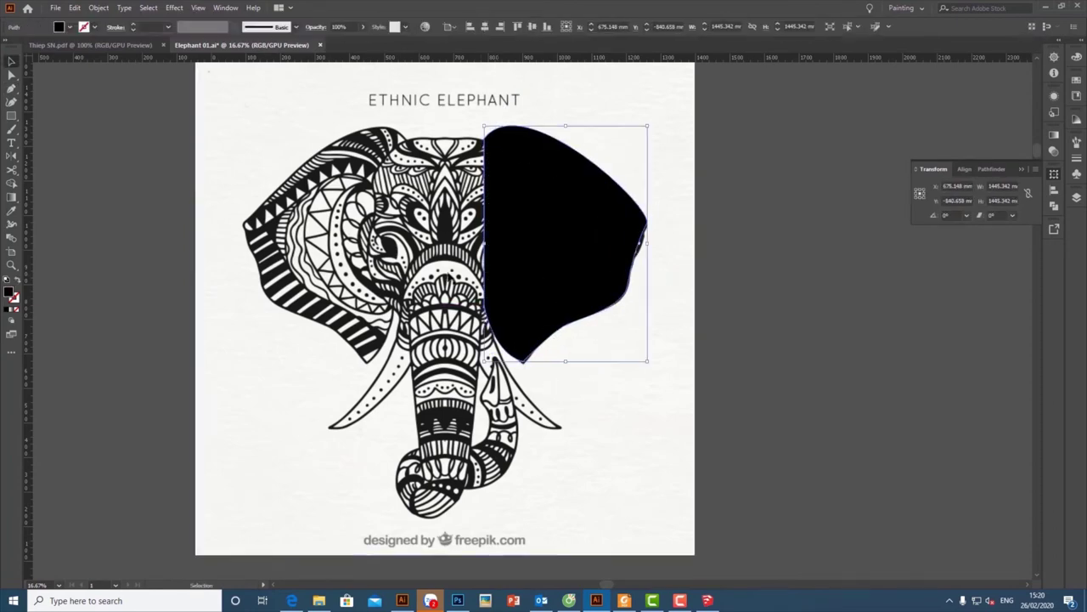
key("ctrl+shift+w")
key("a")
key("ctrl+plus")
key("ctrl+plus")
key("ctrl+plus")
key("ctrl+minus")
key("ctrl+minus")
key("ctrl+minus")
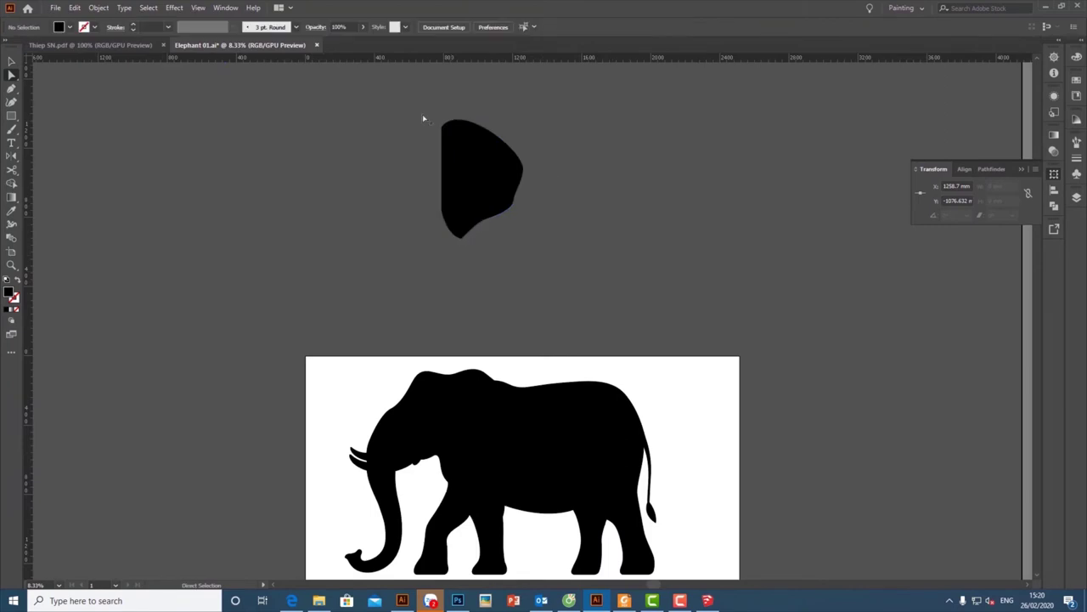
key("ctrl+plus")
key("ctrl+plus")
left_click(524, 341)
key("ctrl+shift+a")
key("v")
key("ctrl+minus")
Step: Move the ear shape to the left of the elephant silhouette on the artboard
left_click_drag(489, 406, 662, 236)
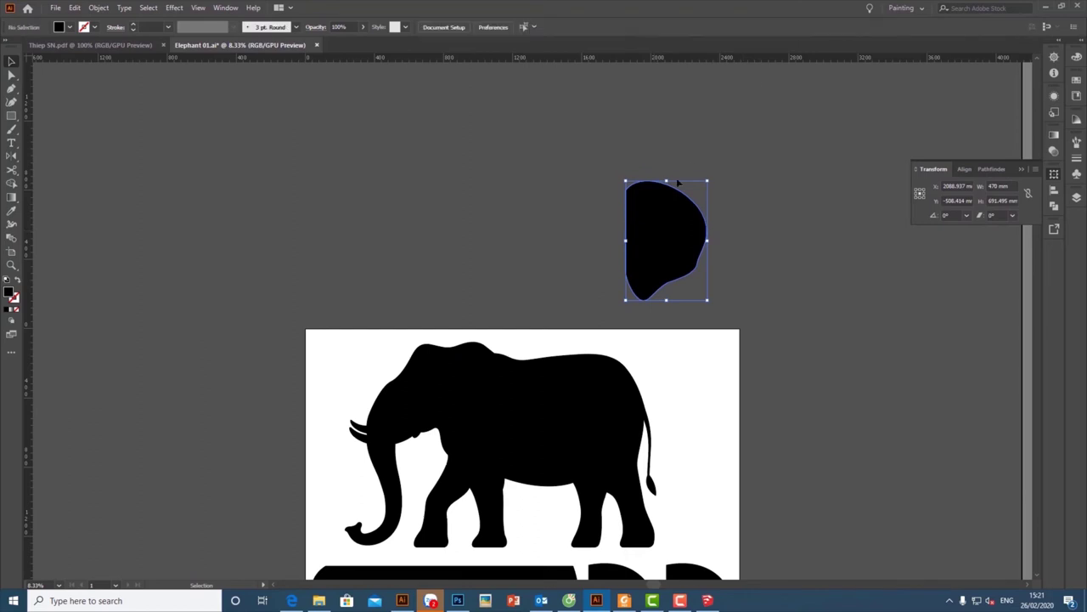
key("ctrl+minus")
key("ctrl+minus")
left_click_drag(466, 283, 506, 247)
key("ctrl+plus")
left_click_drag(635, 141, 407, 305)
key("ctrl+plus")
key("ctrl+plus")
key("ctrl+minus")
key("ctrl+minus")
key("ctrl+minus")
key("ctrl+plus")
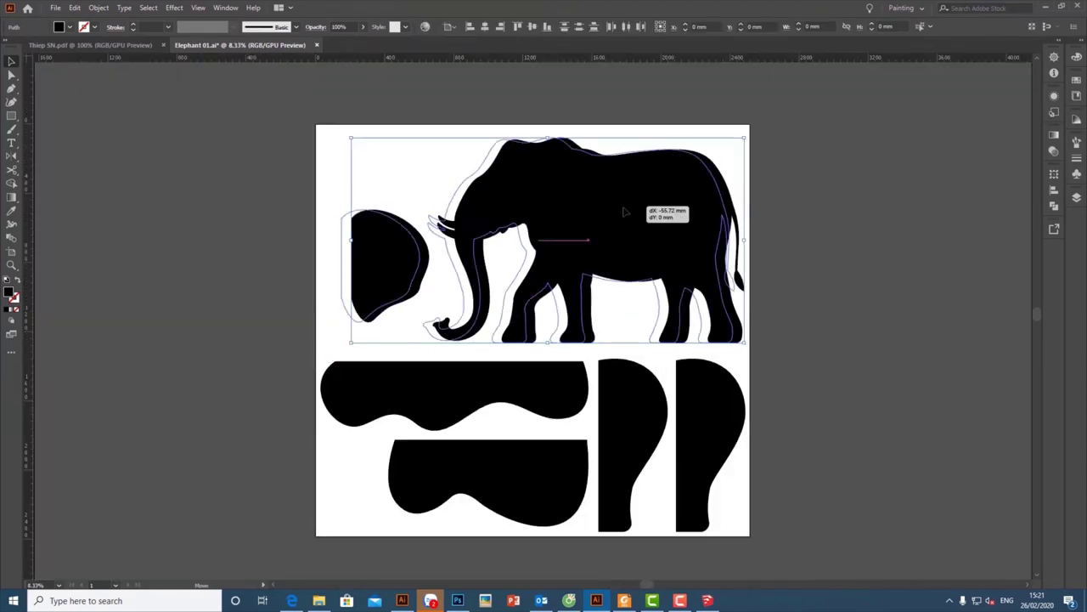
Step: Export the artwork as a DXF/DWG file with the default options
key("ctrl+shift+s")
key("Return")
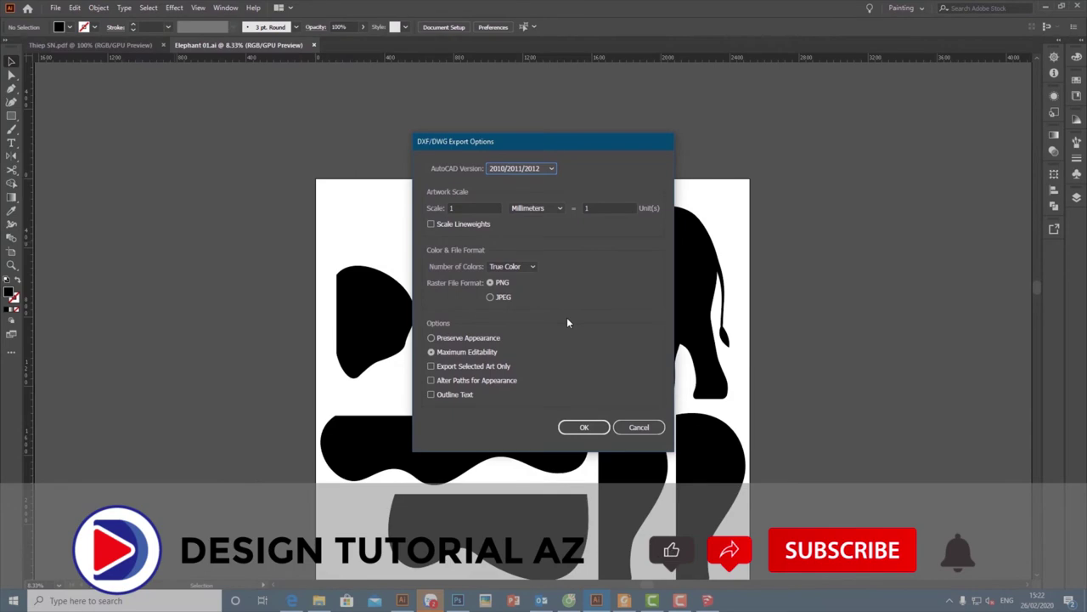
left_click(578, 423)
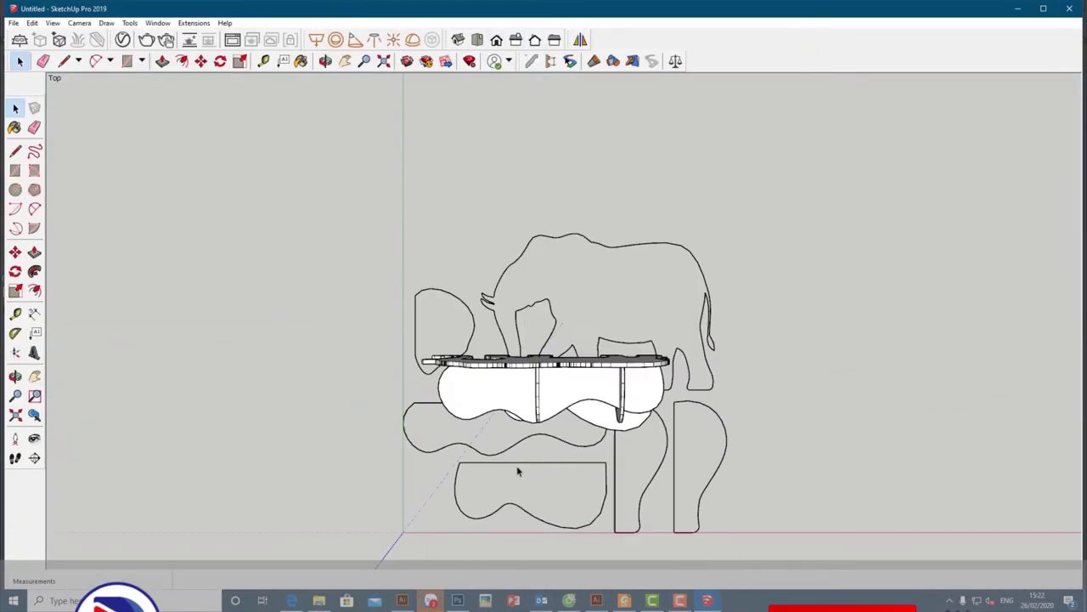
Step: Close the imported ear outline with an arc so it forms a face
scroll(471, 347, "up", 8)
key("l")
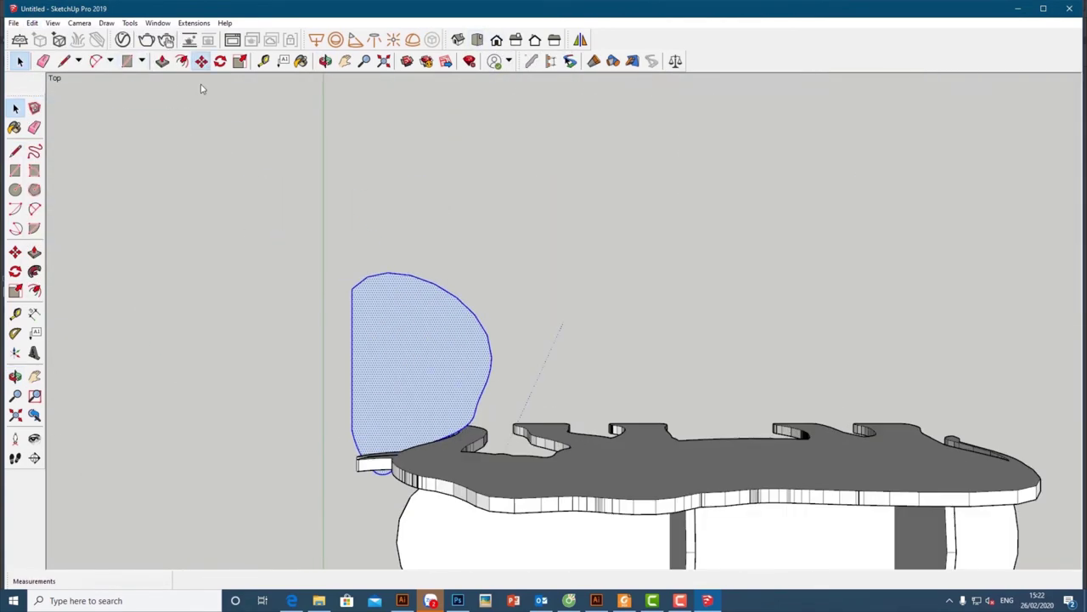
left_click(393, 164)
scroll(355, 187, "up", 2)
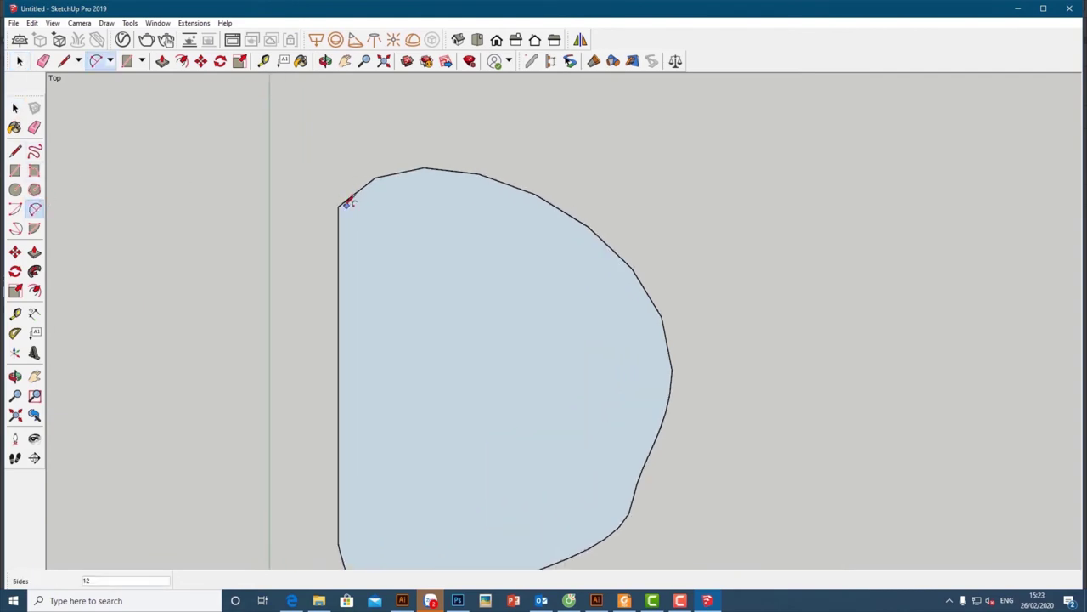
scroll(397, 173, "up", 1)
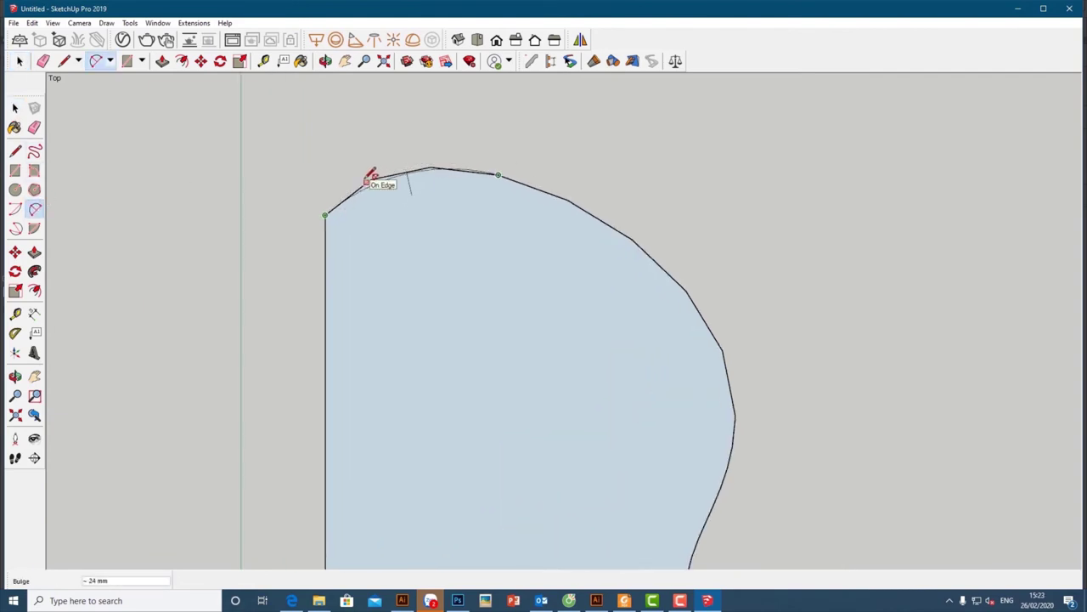
double_click(422, 168)
key("space")
scroll(381, 185, "up", 2)
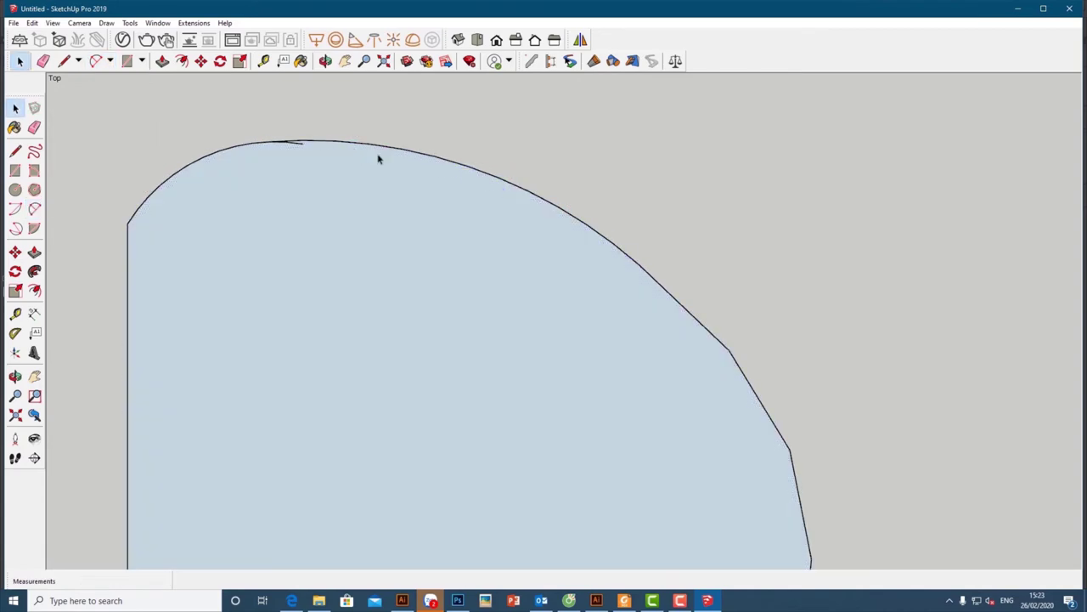
Step: Turn the ear face into a group with Make Group
left_click(417, 315)
mouse_move(340, 248)
middle_mouse_down()
mouse_move(503, 349)
mouse_move(556, 405)
middle_mouse_up()
scroll(556, 405, "up", 3)
right_click(452, 374)
left_click(490, 142)
mouse_move(434, 419)
middle_mouse_down()
mouse_move(432, 482)
mouse_move(275, 289)
mouse_move(359, 342)
mouse_move(322, 270)
mouse_move(489, 314)
middle_mouse_up()
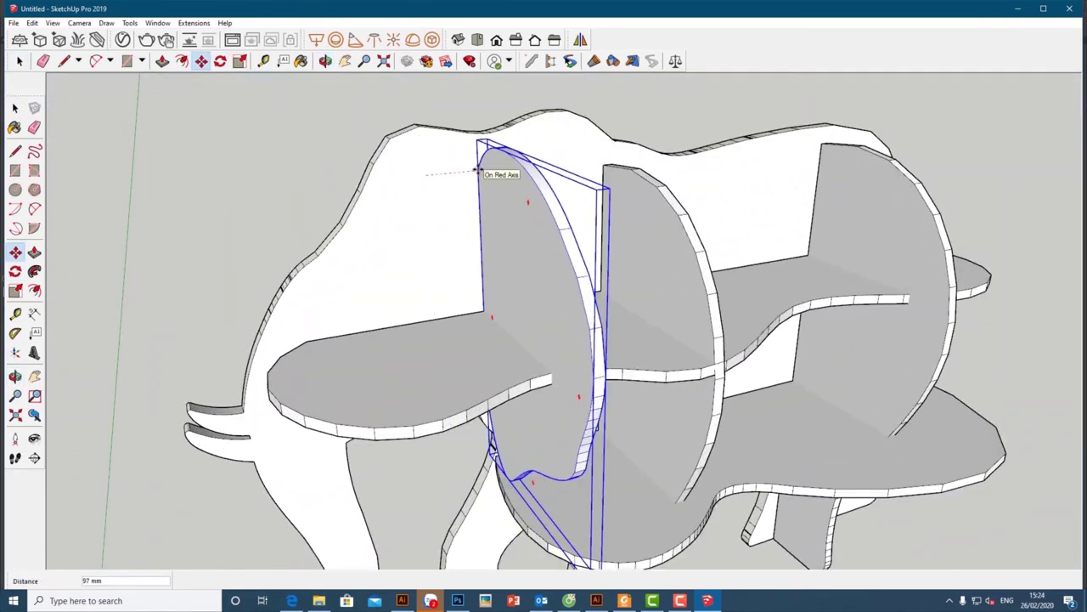
Step: Orbit around the whole elephant shelf, then finish a rectangle and bring up its context menu
scroll(515, 145, "up", 3)
scroll(510, 212, "down", 3)
scroll(476, 275, "up", 5)
mouse_move(476, 274)
middle_mouse_down()
mouse_move(691, 290)
mouse_move(294, 354)
mouse_move(548, 306)
middle_mouse_up()
middle_click_drag(764, 332, 267, 272)
scroll(425, 311, "down", 3)
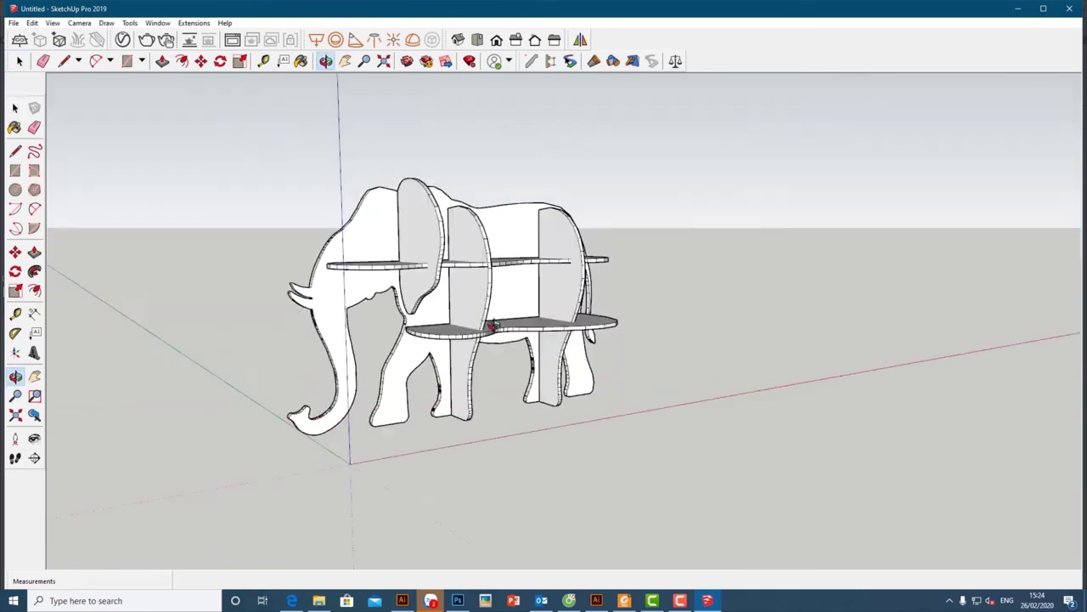
key("f")
scroll(468, 286, "up", 5)
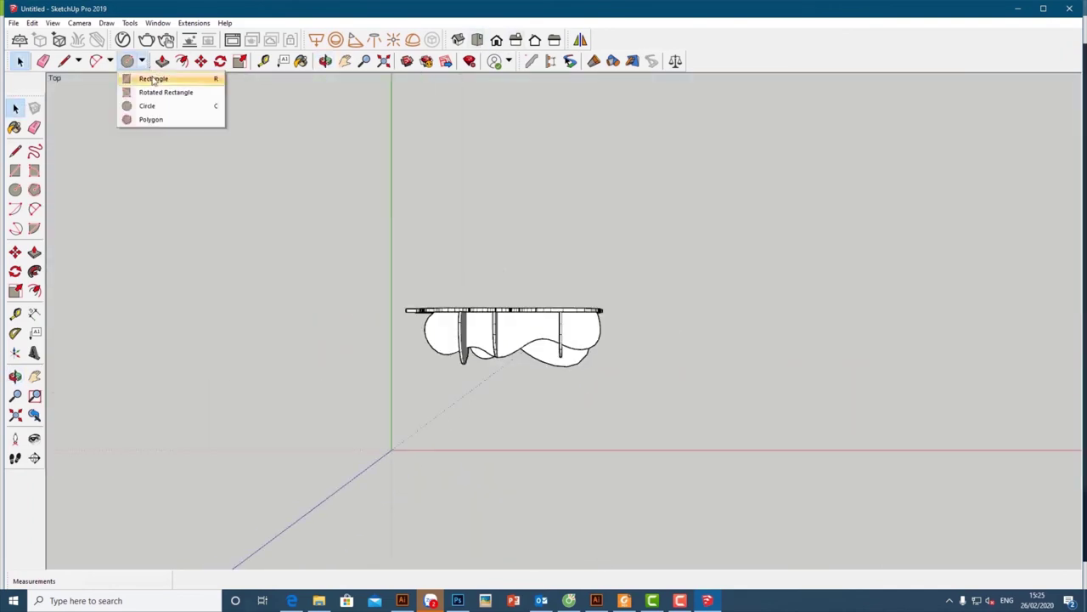
left_click(648, 433)
right_click(637, 429)
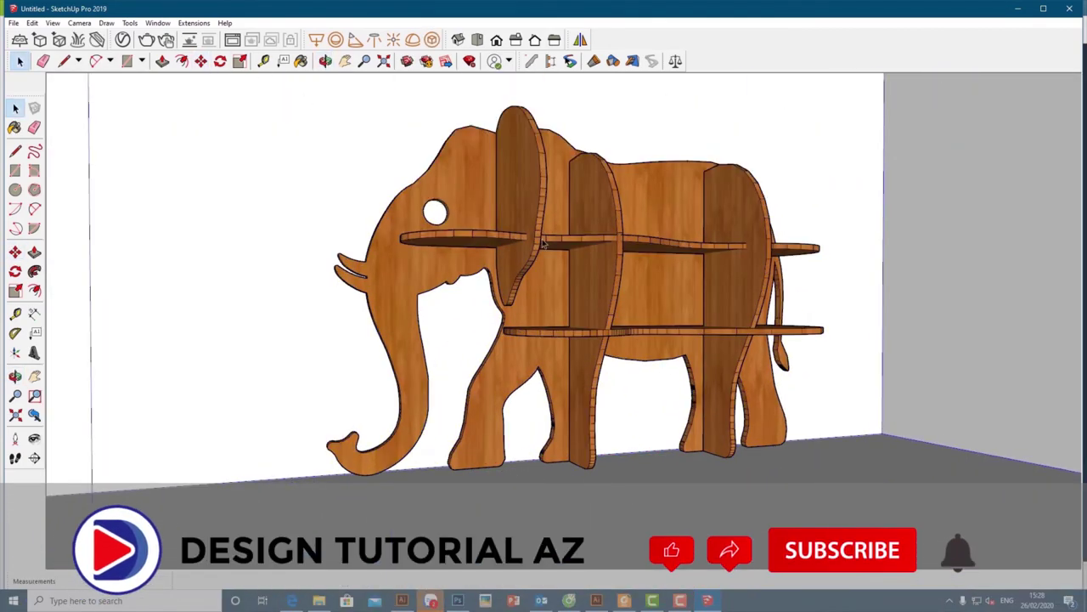
Step: Save the model as Elephant 3d.skp in the Idea folder
left_click(53, 23)
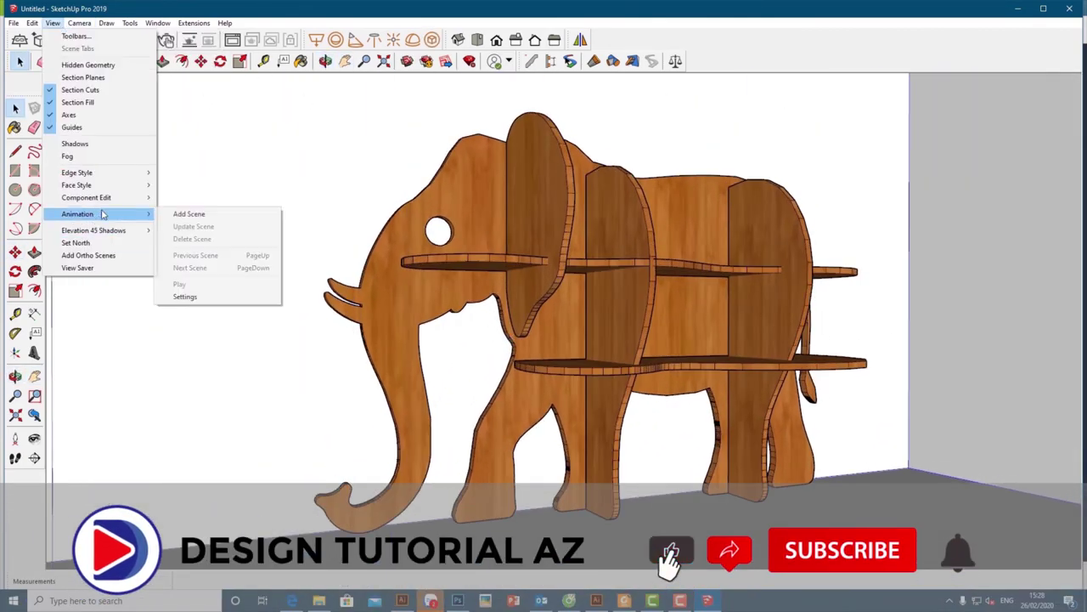
left_click(13, 23)
left_click(49, 92)
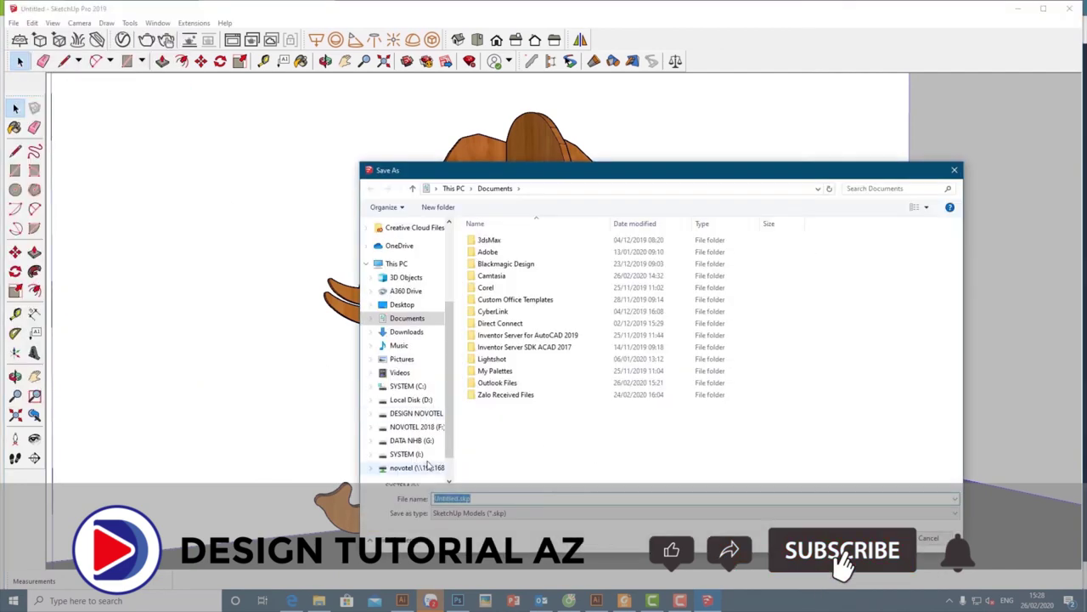
scroll(760, 467, "up", 3)
scroll(760, 466, "up", 3)
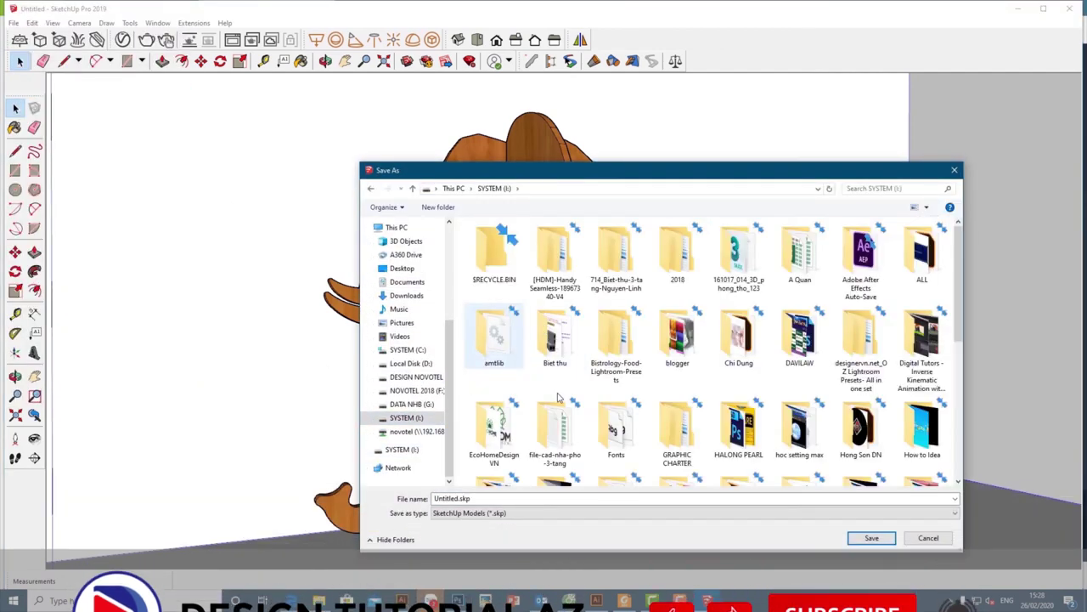
scroll(498, 478, "down", 3)
double_click(495, 365)
type("El")
left_click(493, 509)
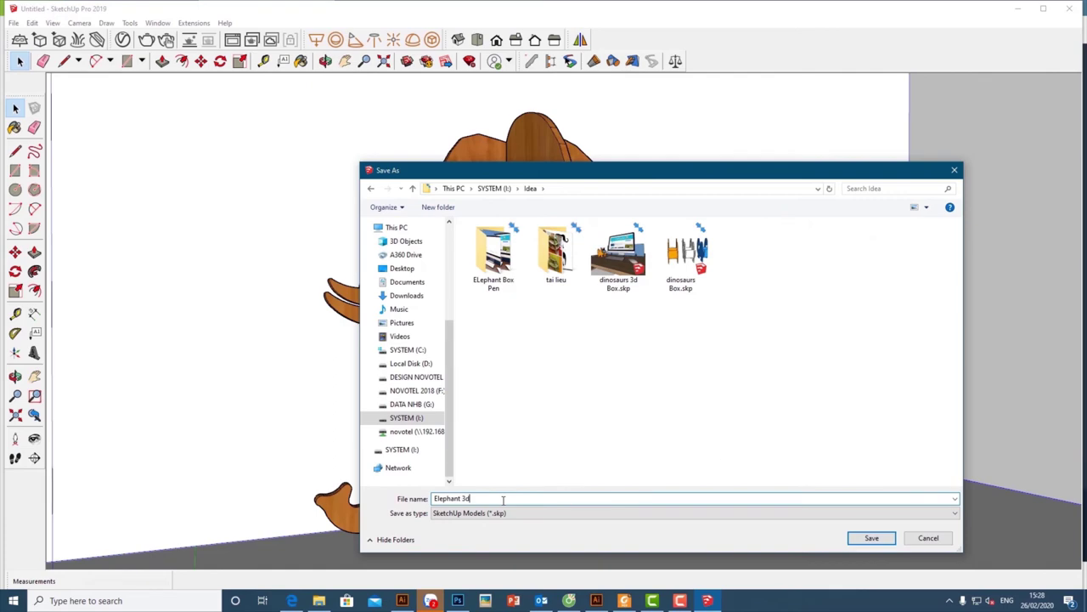
key("Return")
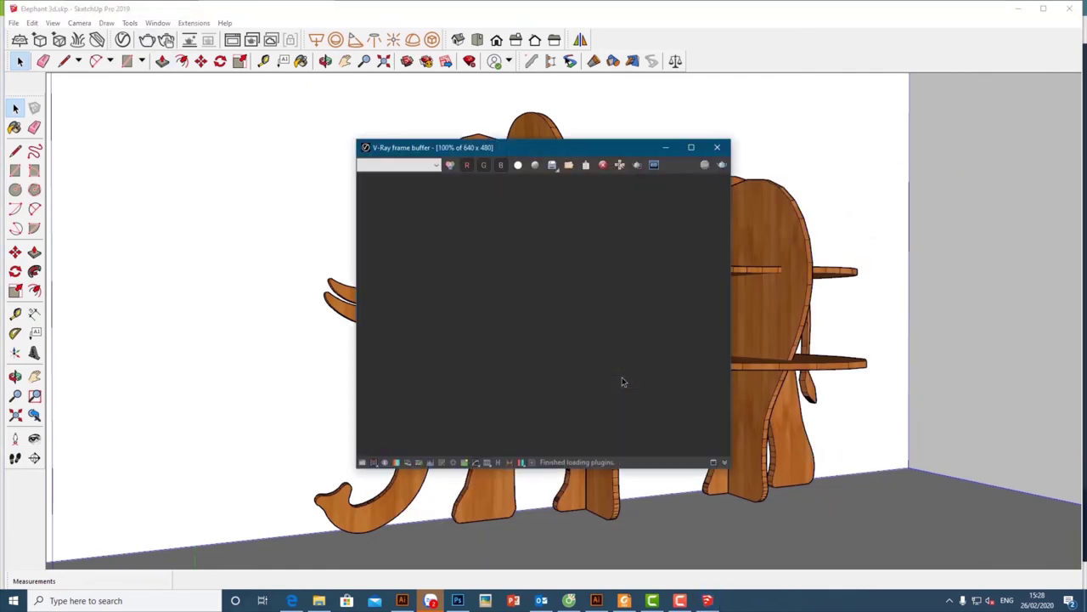
Step: Send the short replies 'k' and 'nhung len Y' in the chat app
left_click(433, 602)
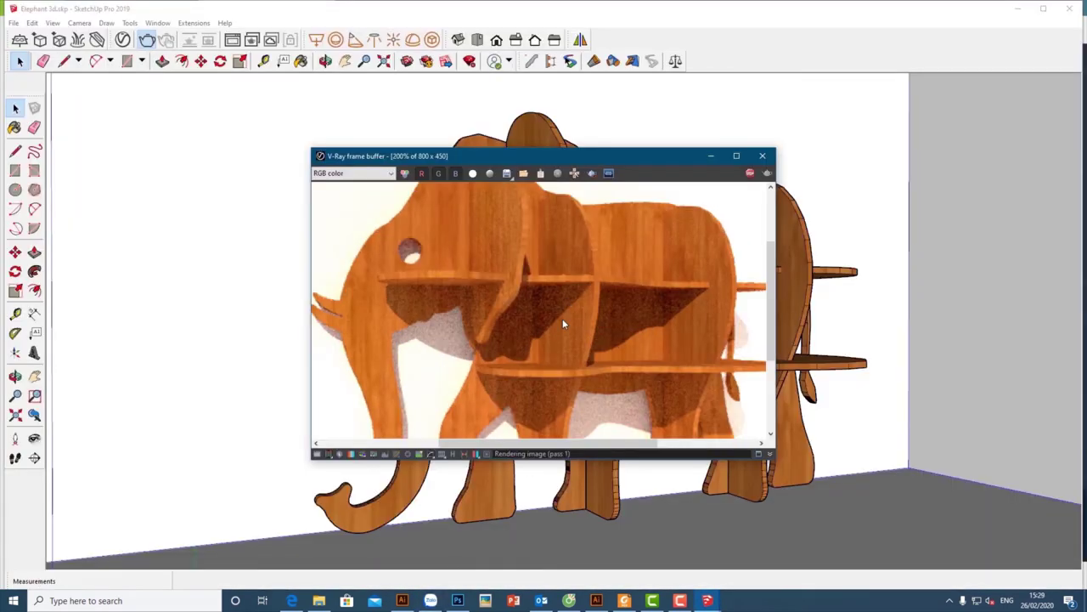
type("k")
key("Return")
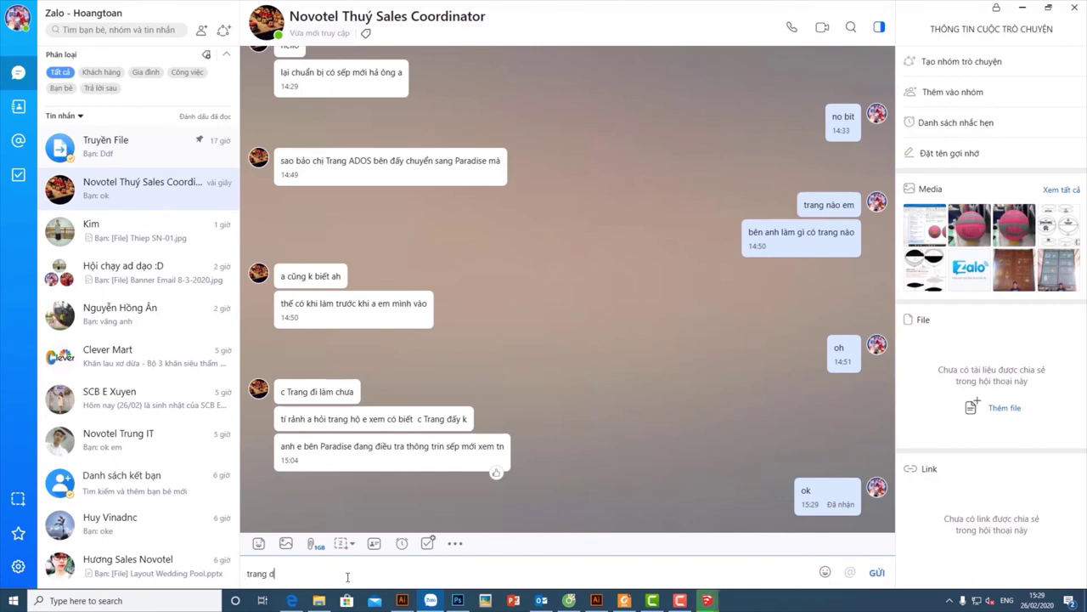
key("Return")
type("nhung len Y")
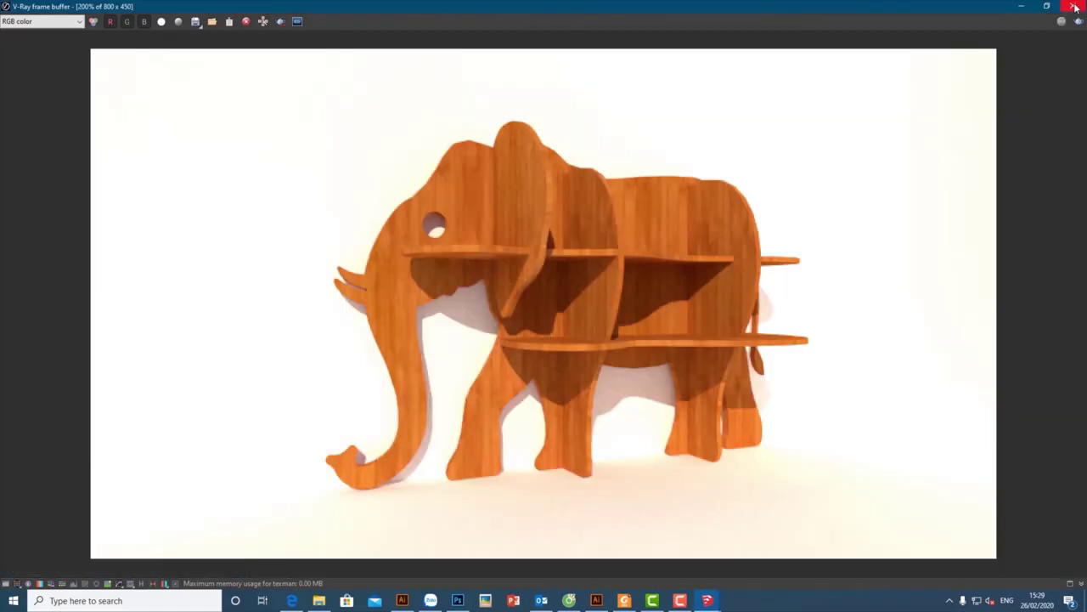
Step: Close the render window and show the V-Ray Asset Editor render settings
left_click(1074, 6)
left_click(586, 345)
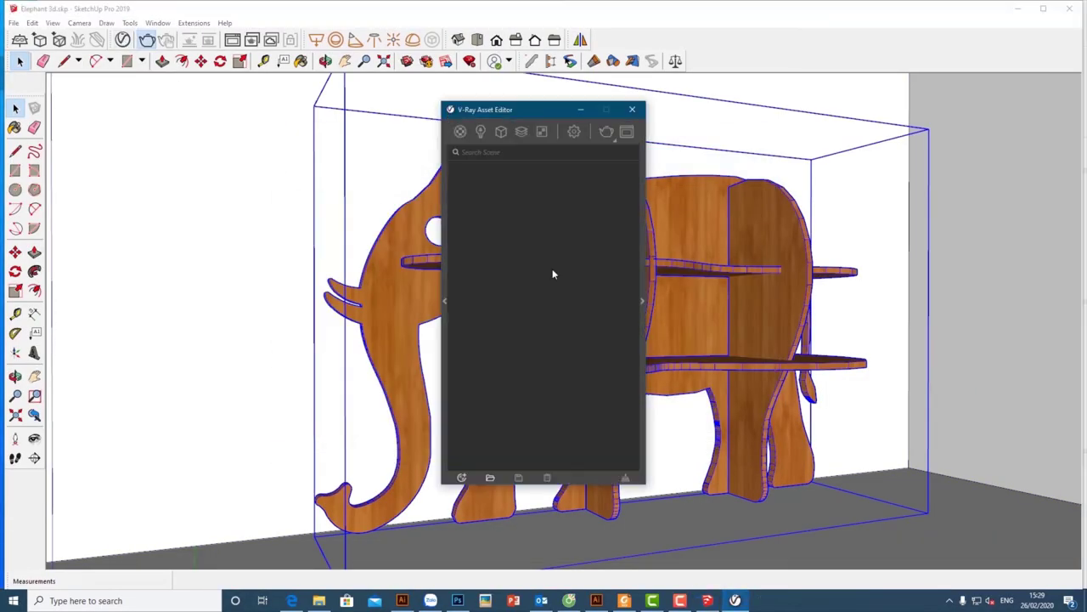
left_click(574, 132)
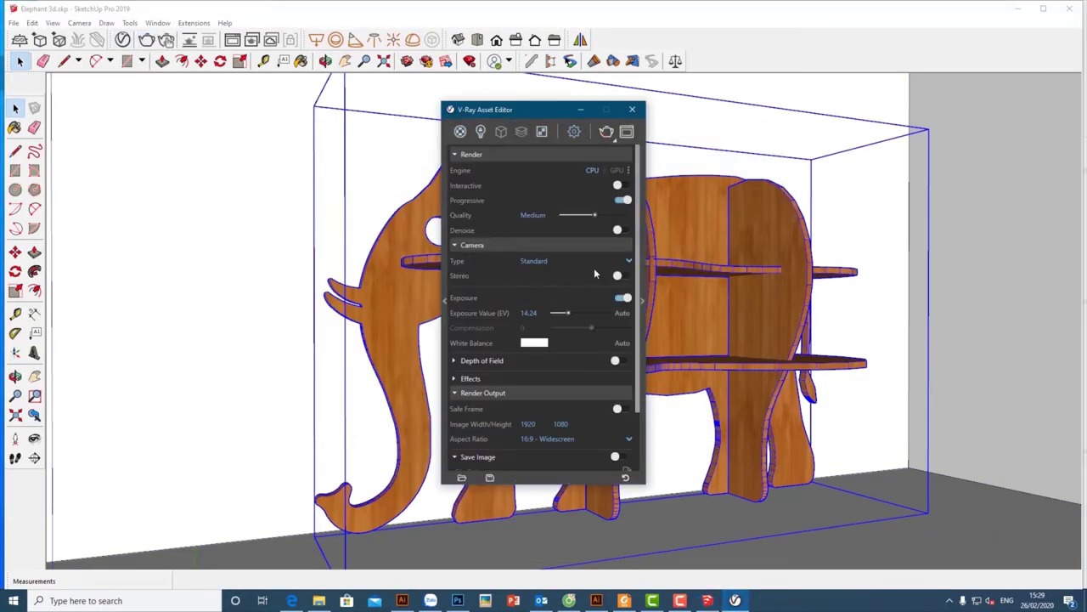
Step: Start a new 1920 × 1080 V-Ray render of the elephant shelf
scroll(585, 316, "down", 3)
left_click(606, 131)
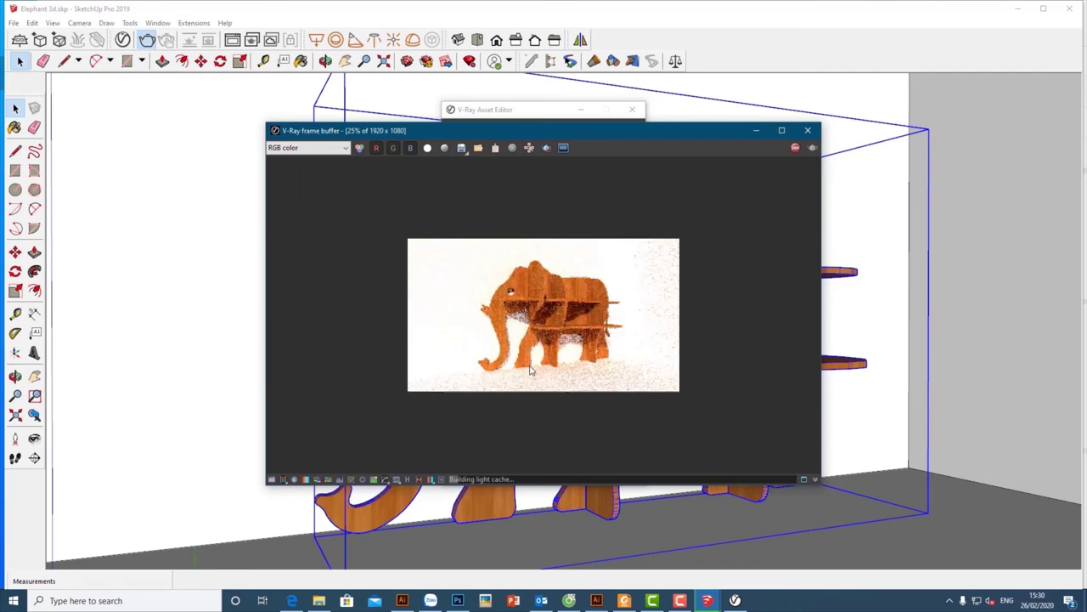